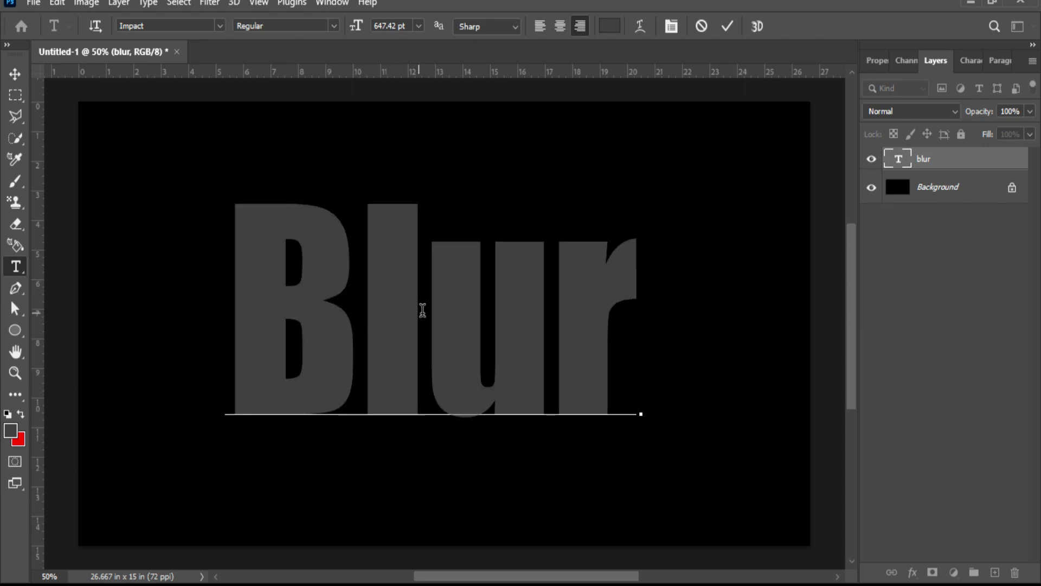
Change the Blur text's font to Share Dong at 647.42 pt and commit the edit
double_click(424, 310)
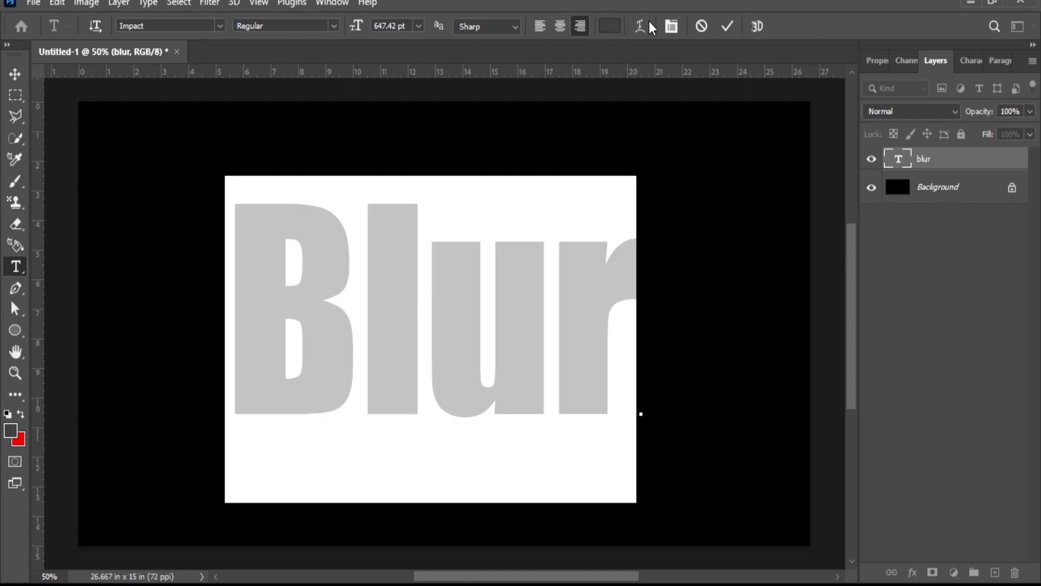
click(671, 26)
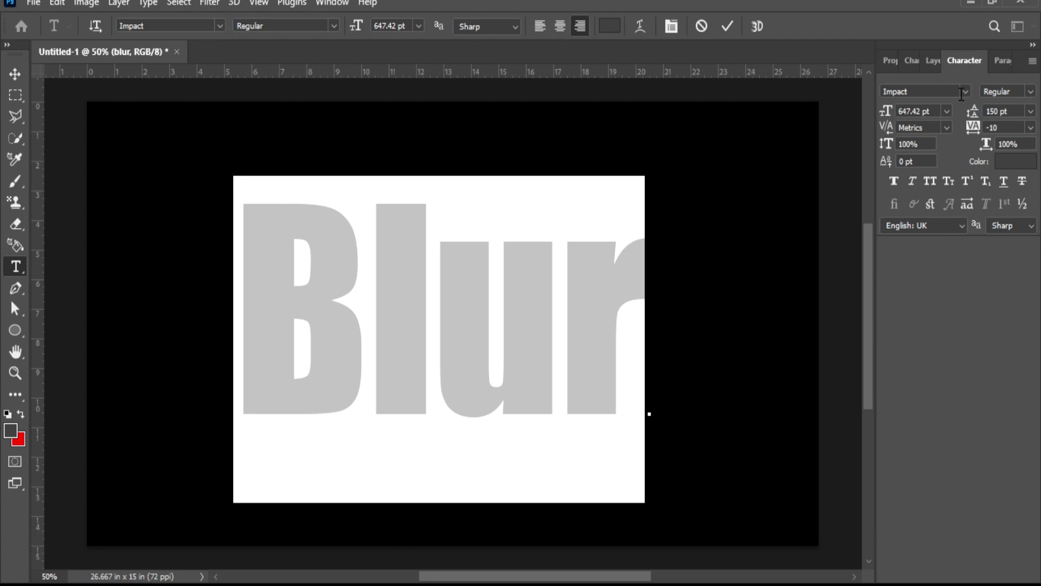
click(965, 92)
text(star)
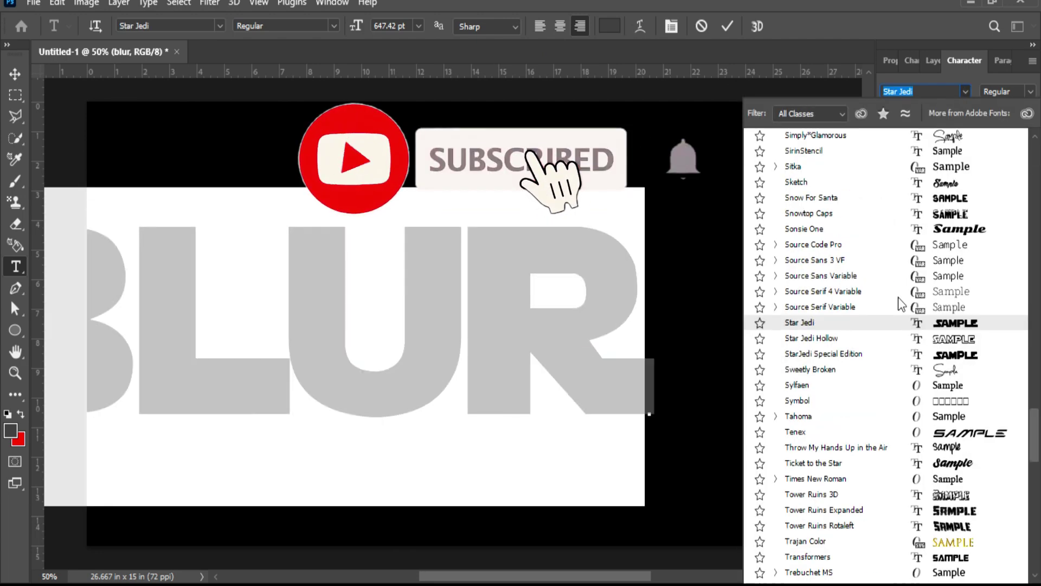
scroll(901, 303, up, 2)
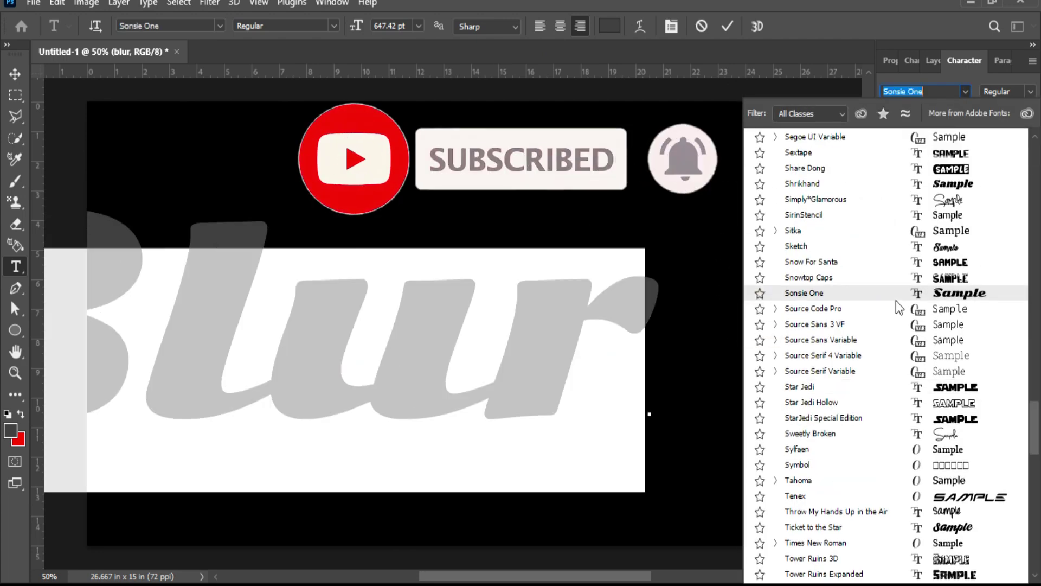
scroll(900, 304, up, 1)
scroll(901, 314, up, 3)
scroll(904, 336, up, 3)
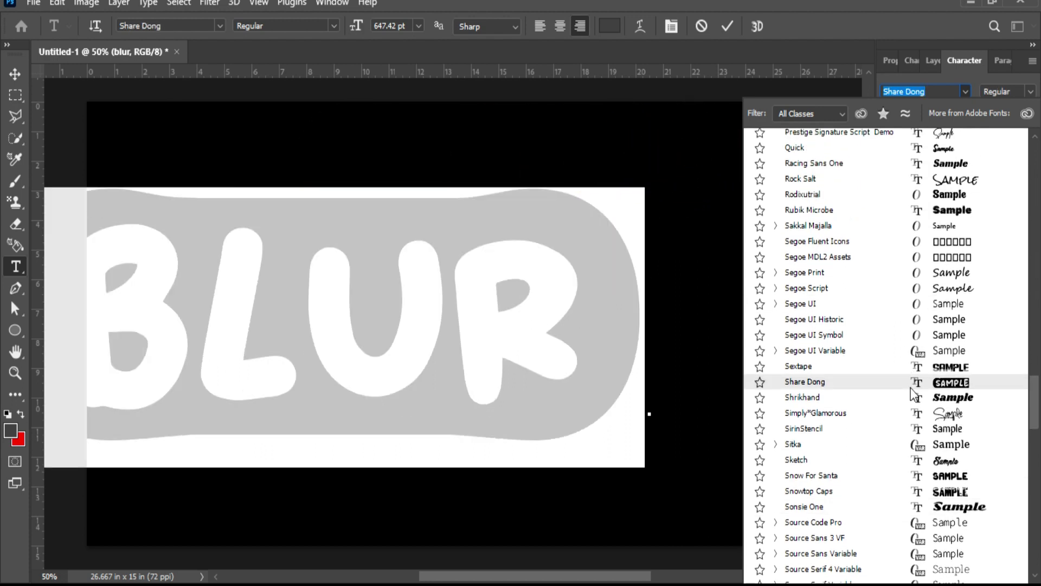
click(913, 391)
click(15, 73)
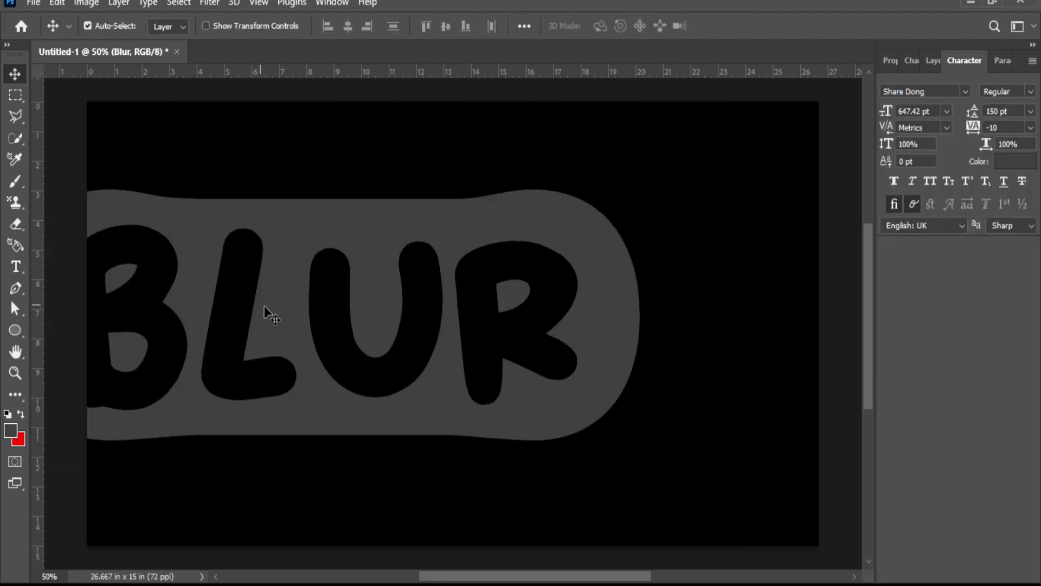
Centre the Share Dong Blur text horizontally on the canvas and show the Layers panel
mouse_move(264, 307)
mouse_down()
mouse_move(383, 311)
mouse_move(391, 300)
mouse_move(395, 336)
mouse_move(384, 328)
mouse_up()
click(928, 61)
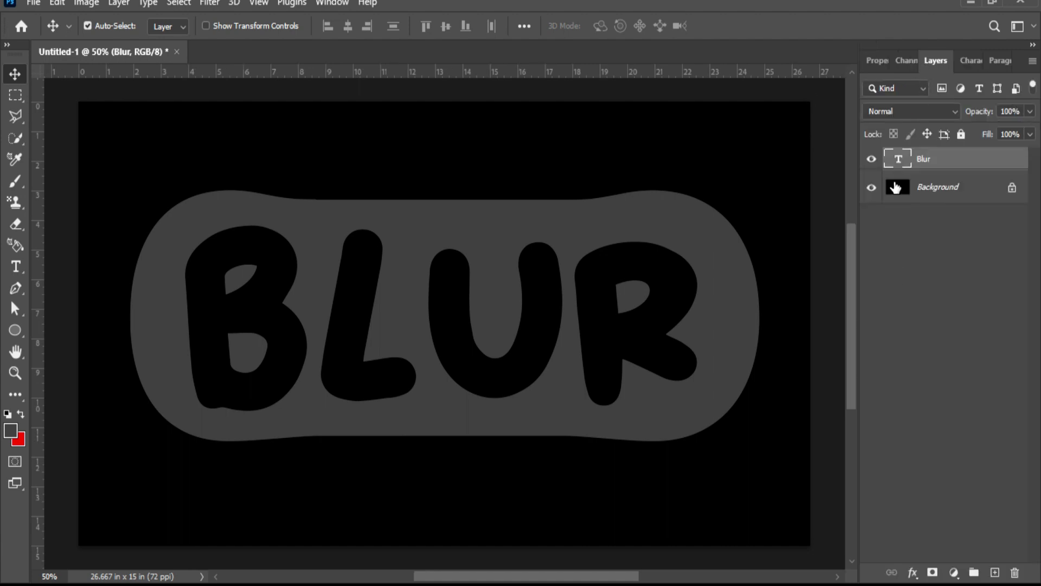
click(14, 330)
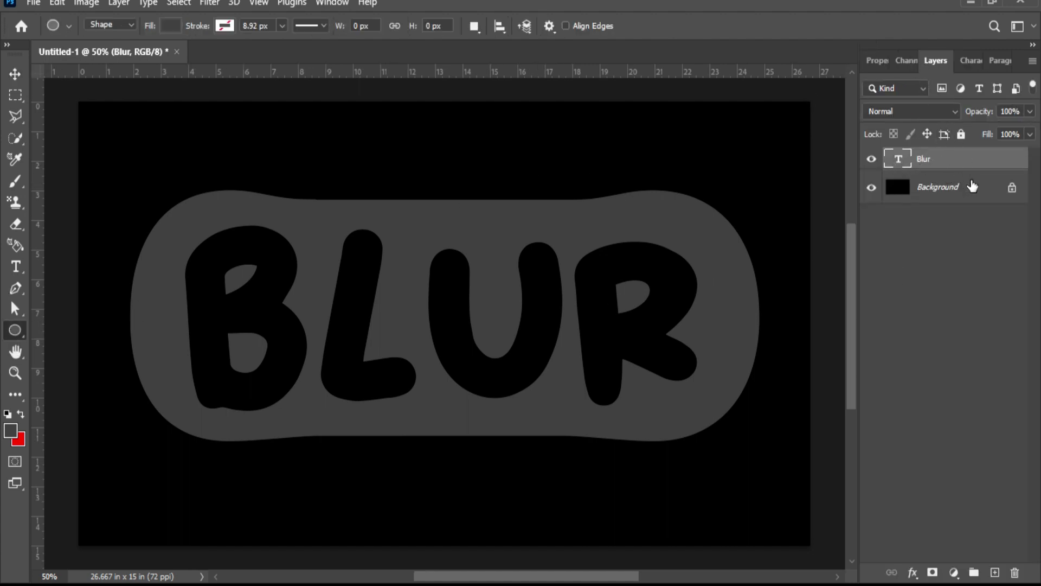
Enable a Gradient Overlay on the Blur layer and preview several Blues presets
double_click(952, 166)
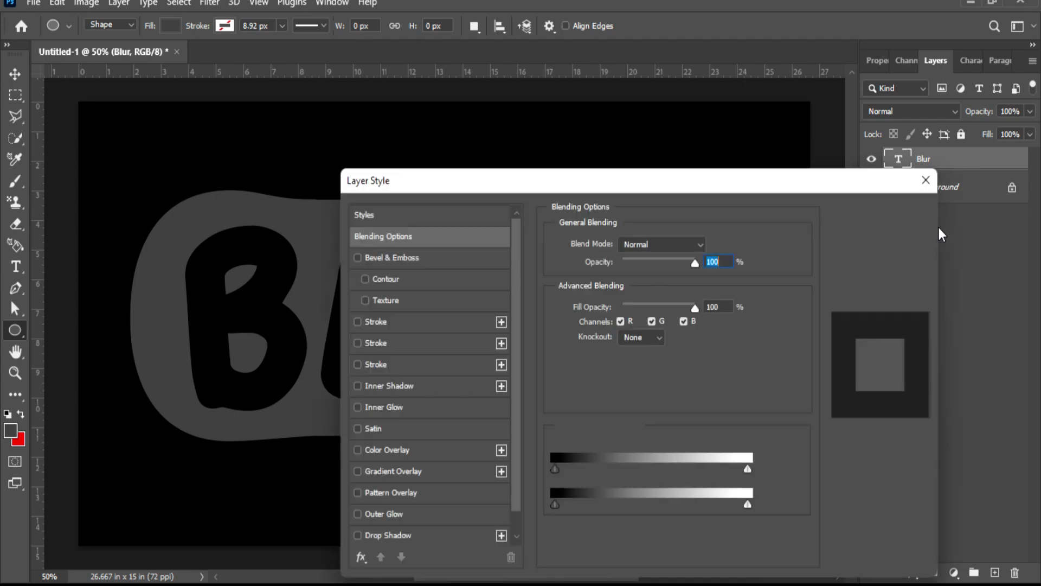
drag(655, 187, 832, 91)
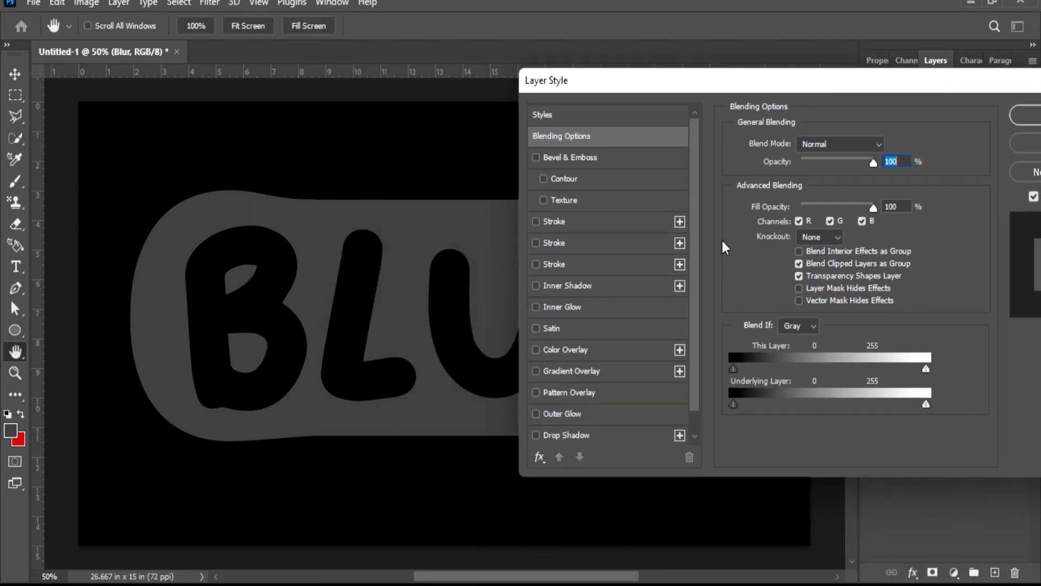
click(604, 373)
click(834, 188)
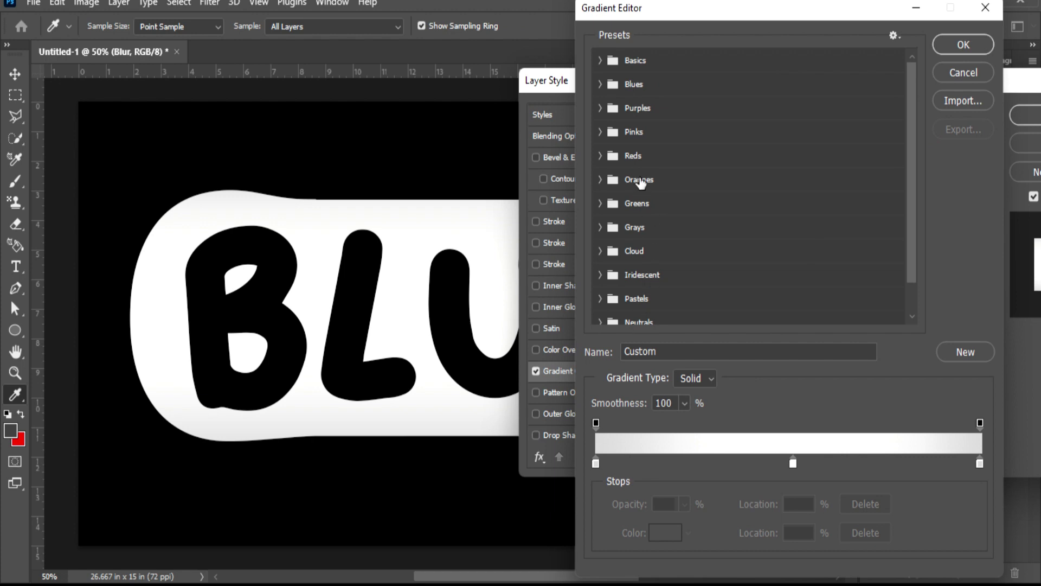
click(605, 111)
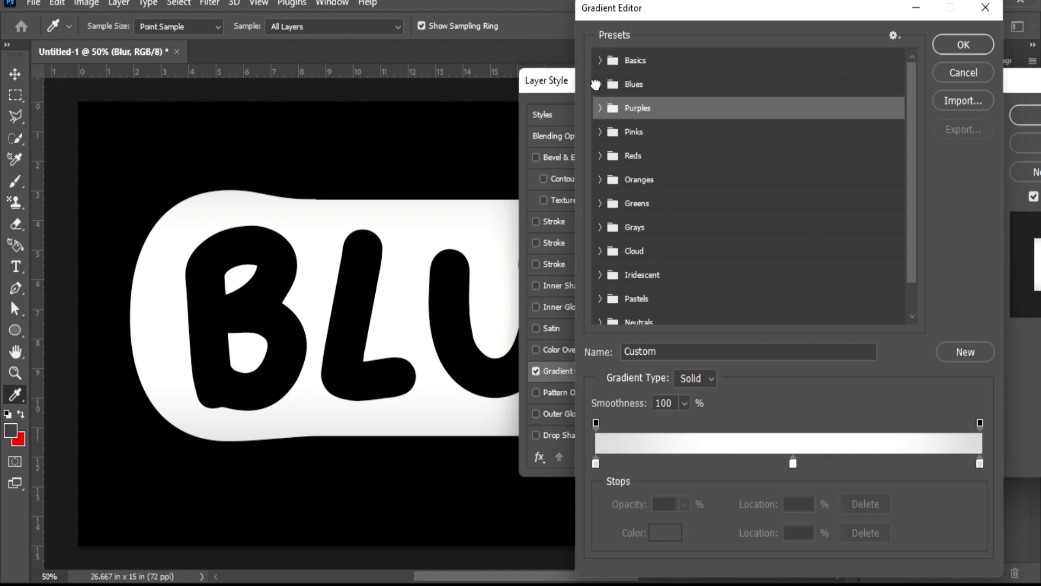
click(612, 85)
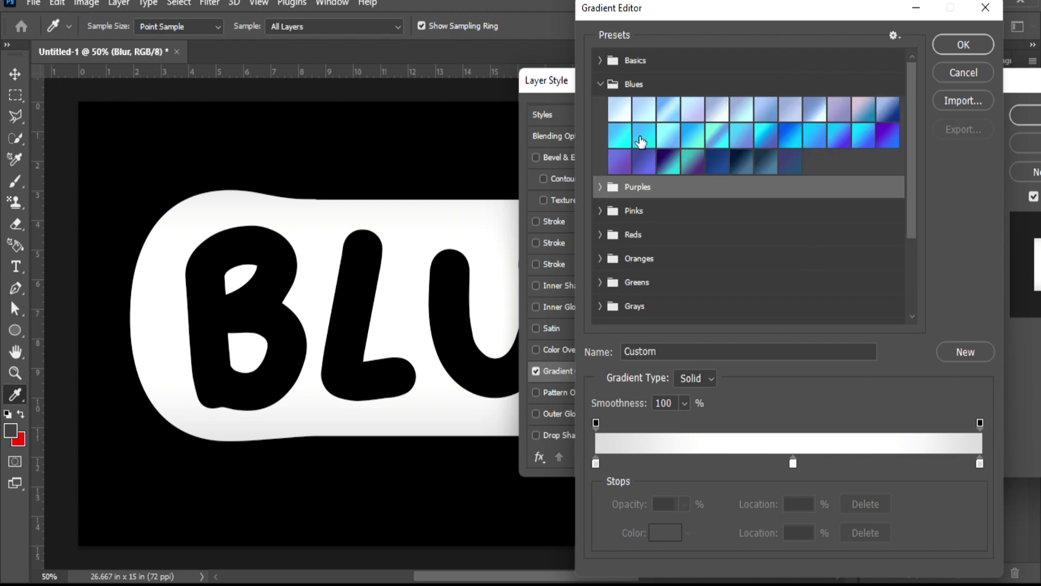
click(619, 136)
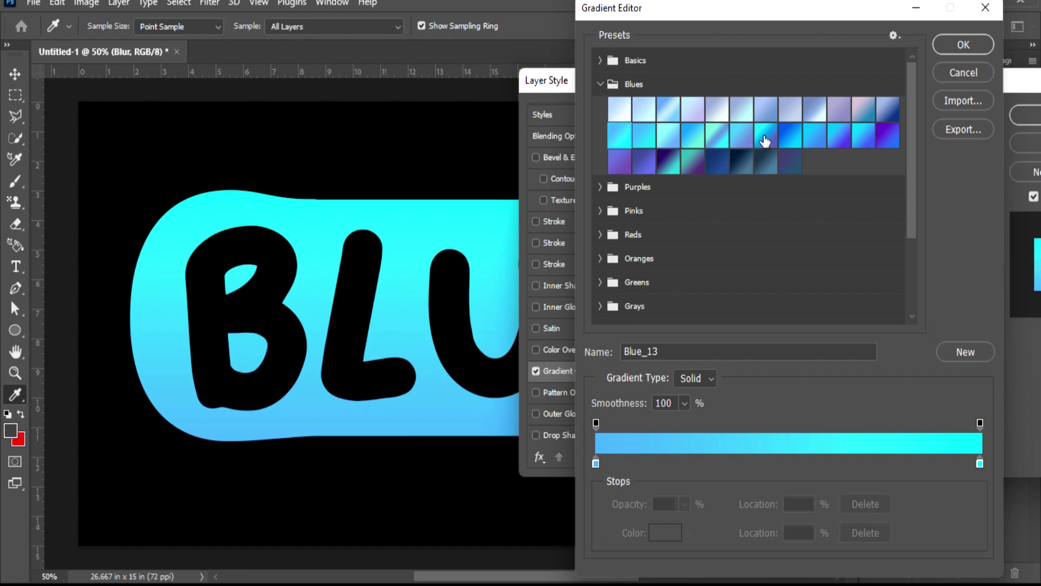
click(765, 140)
click(734, 141)
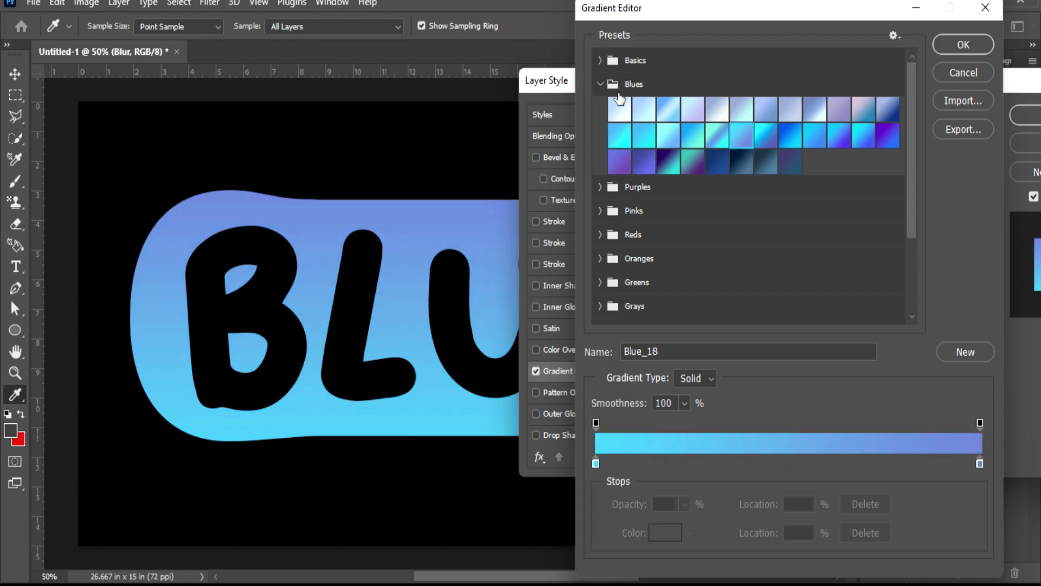
Choose the salmon-pink Reds > Red_03 gradient and apply the overlay
click(600, 235)
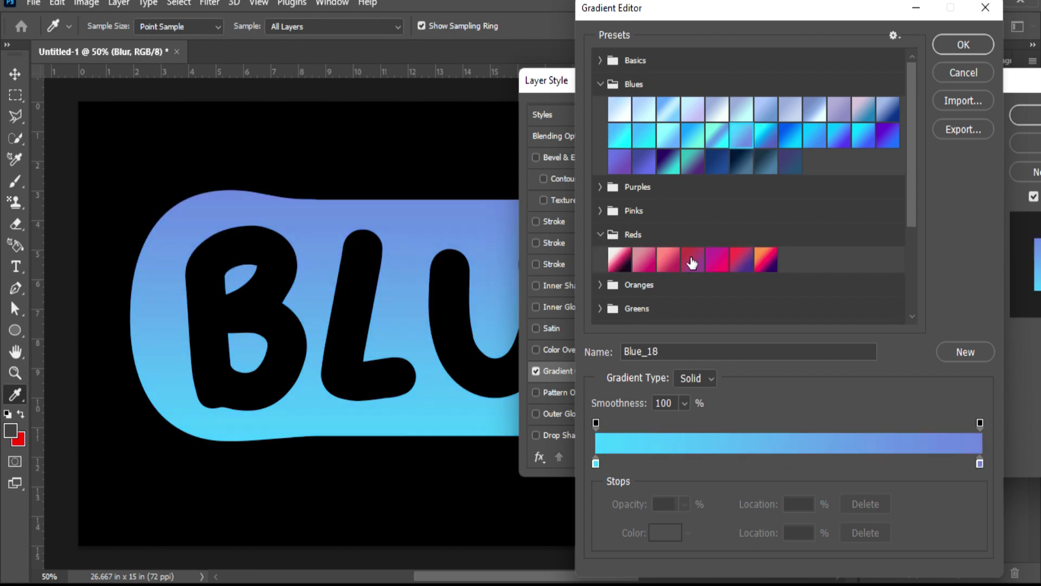
click(621, 260)
click(768, 259)
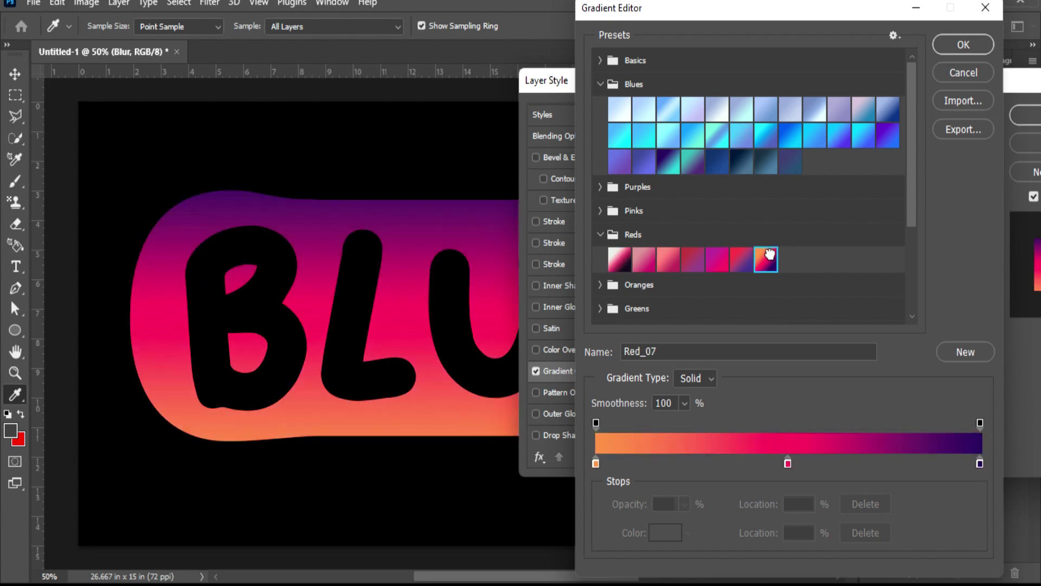
click(736, 260)
click(685, 266)
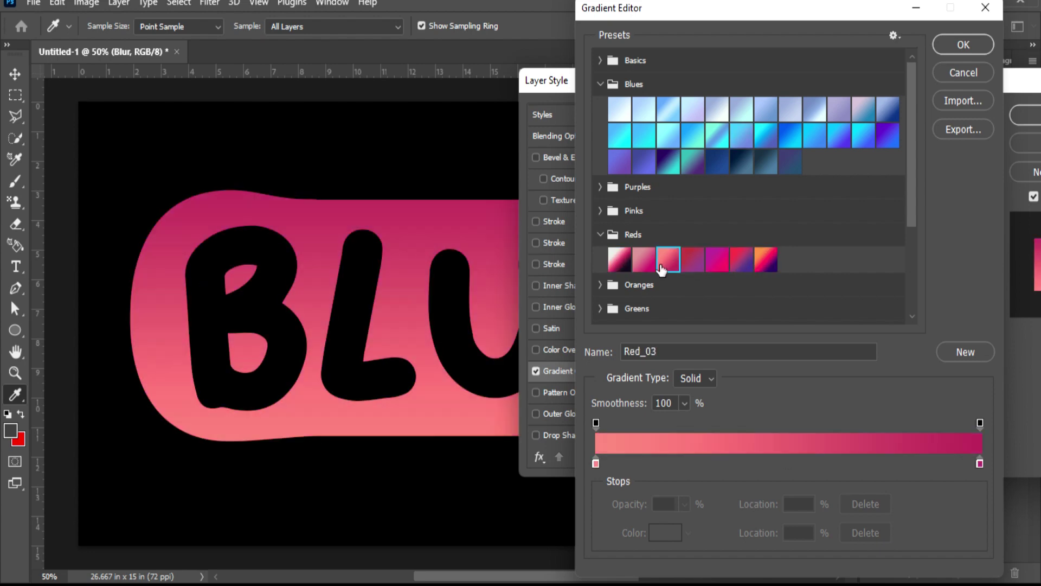
click(971, 46)
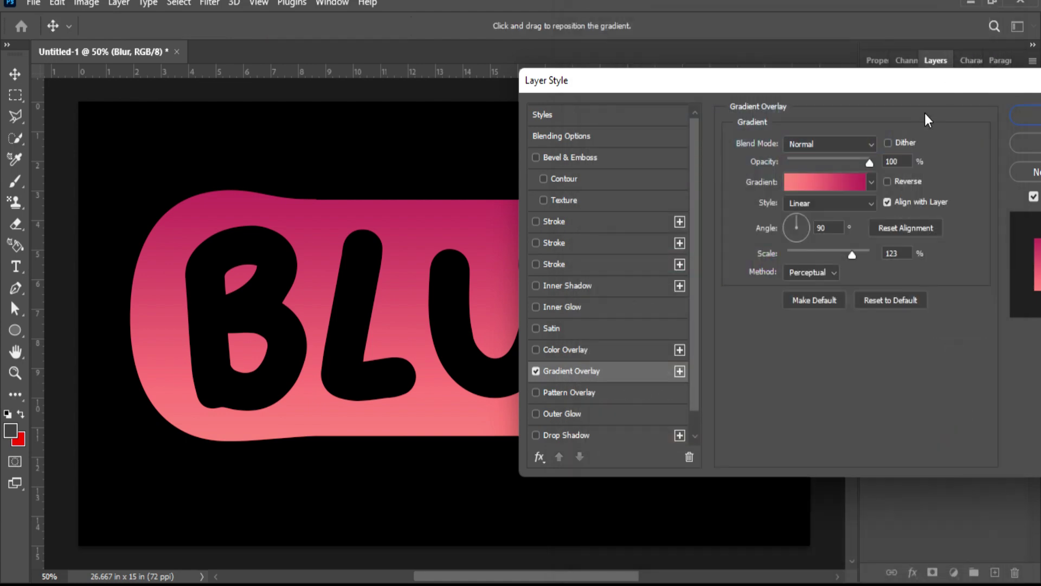
drag(879, 83, 697, 119)
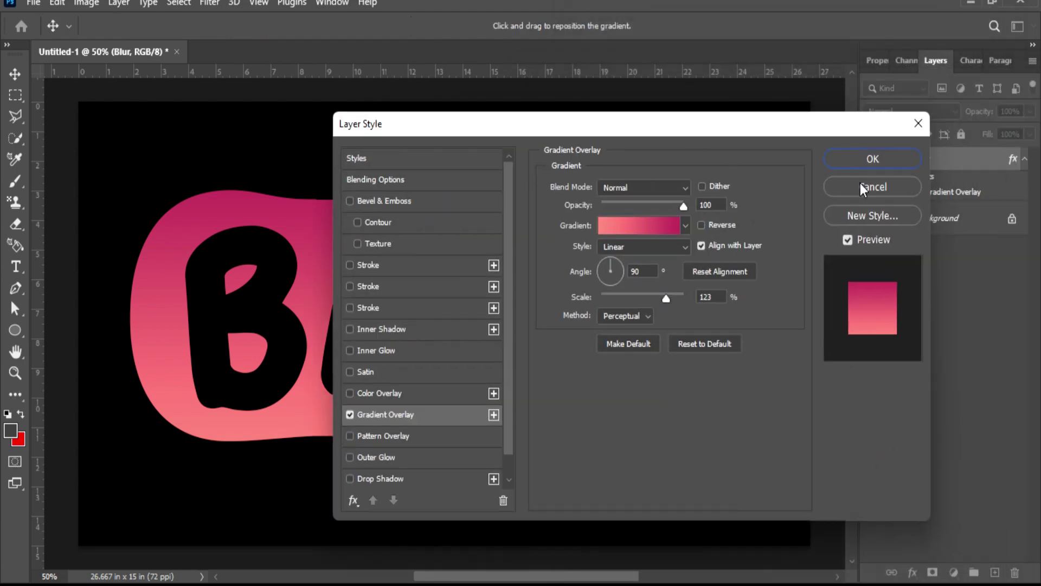
click(871, 158)
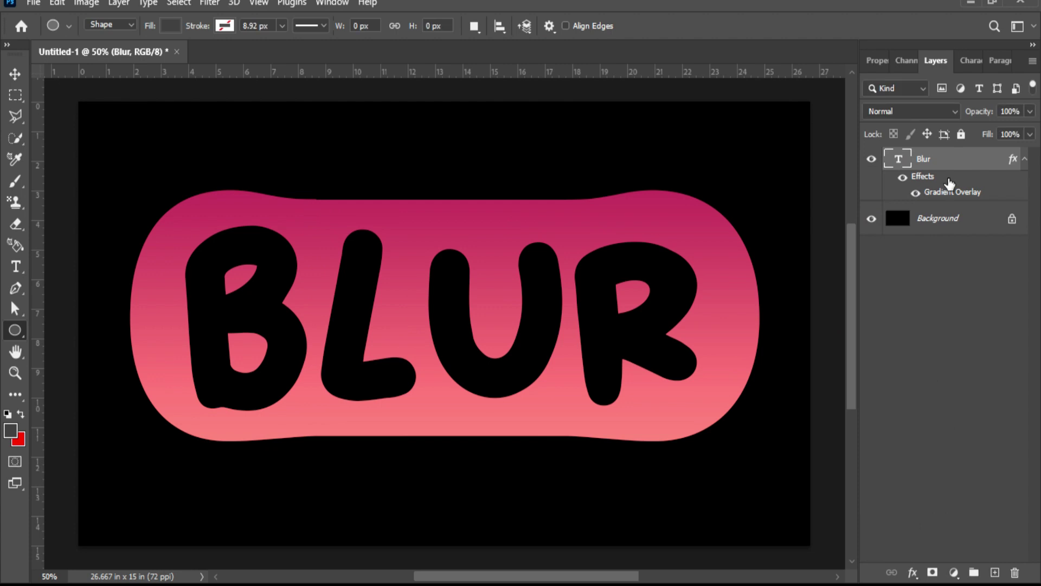
Draw a large black-filled ellipse over the UR letters
right_click(15, 330)
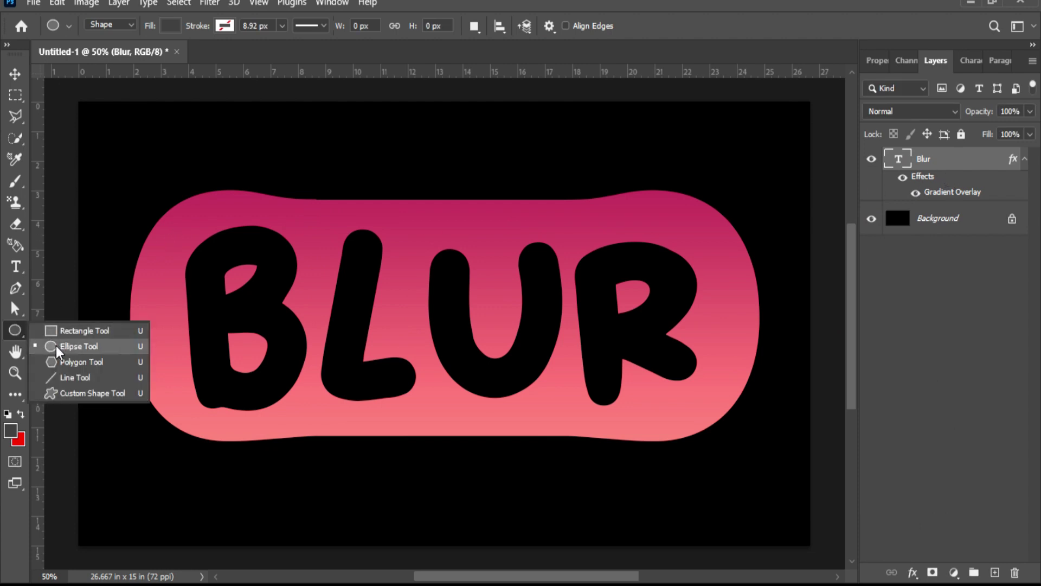
click(112, 351)
mouse_move(376, 158)
mouse_down()
mouse_move(651, 484)
mouse_move(731, 498)
mouse_up()
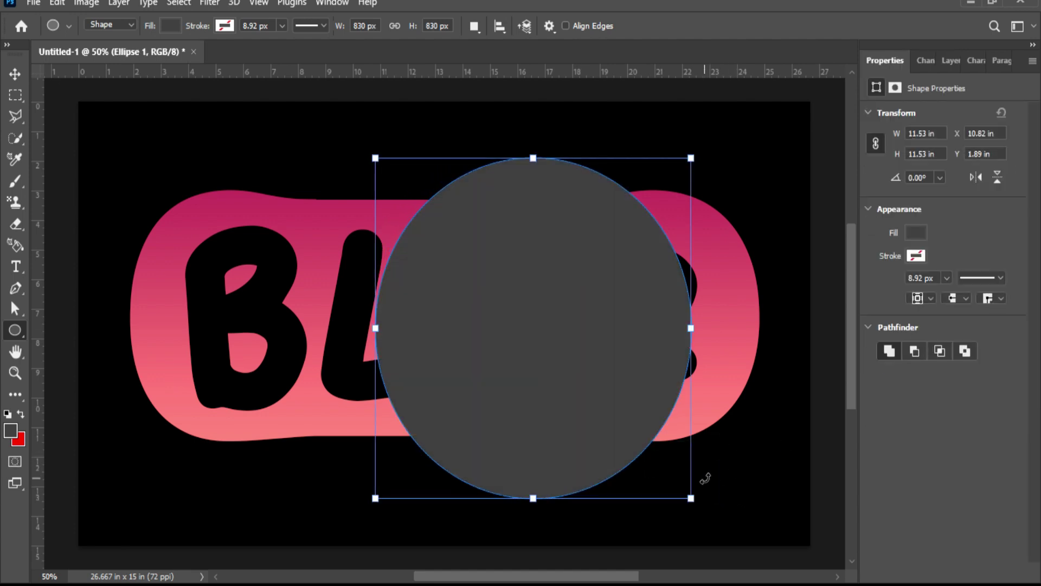
click(917, 233)
click(830, 320)
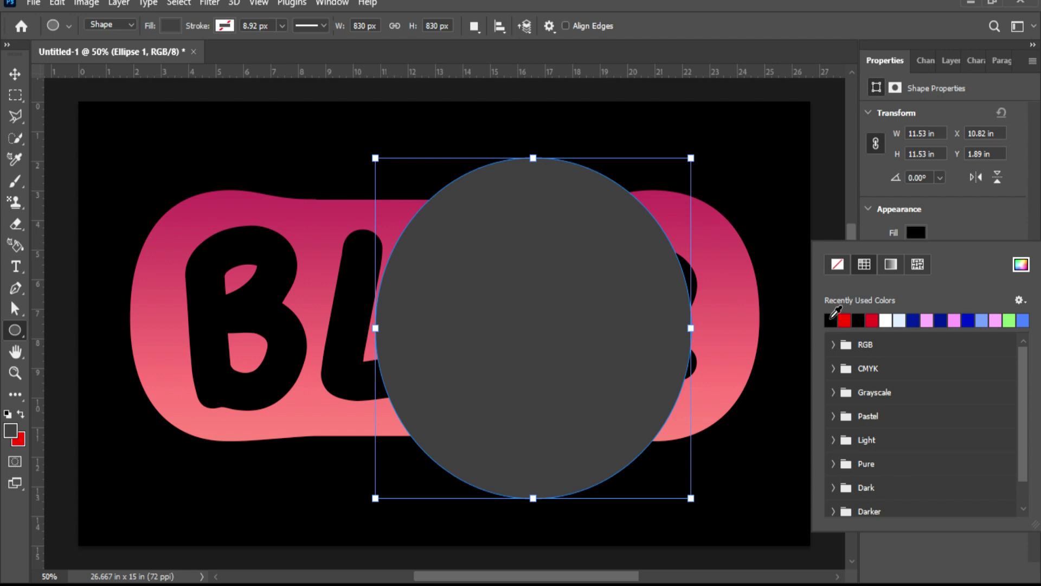
click(963, 226)
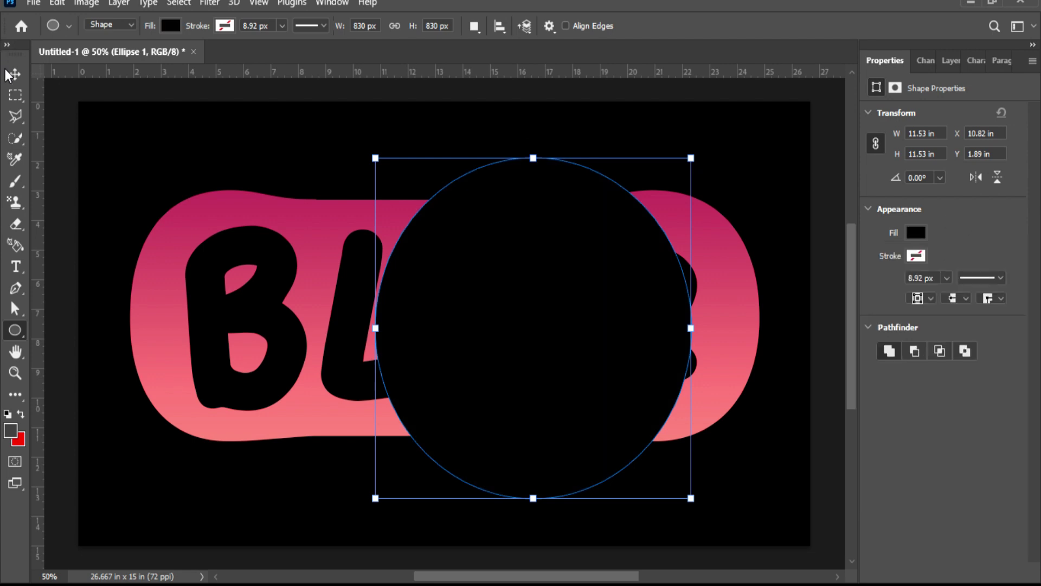
Shift the circle right and enlarge it to about 13.78 in
key(v)
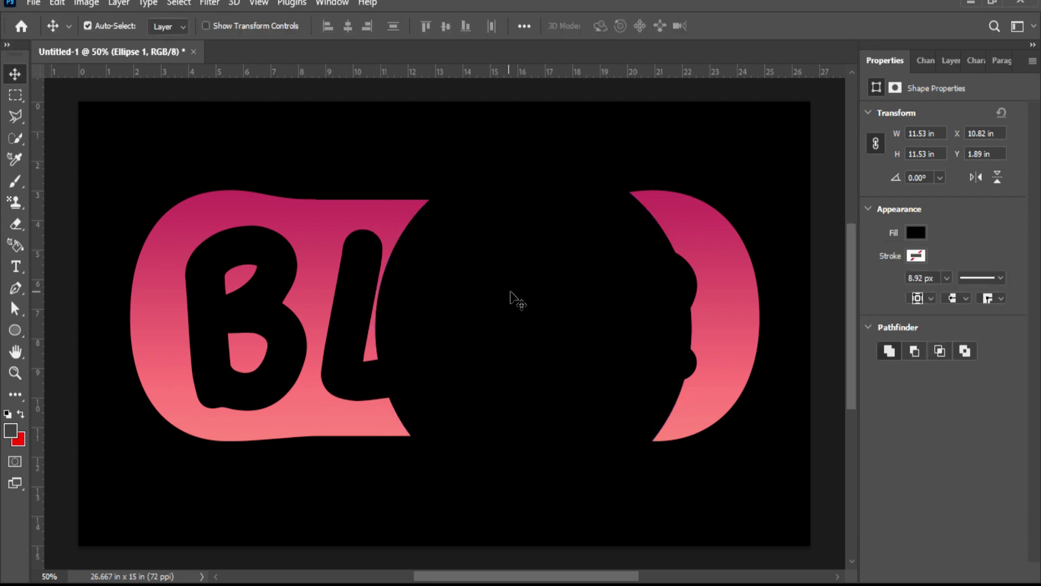
drag(512, 299, 551, 297)
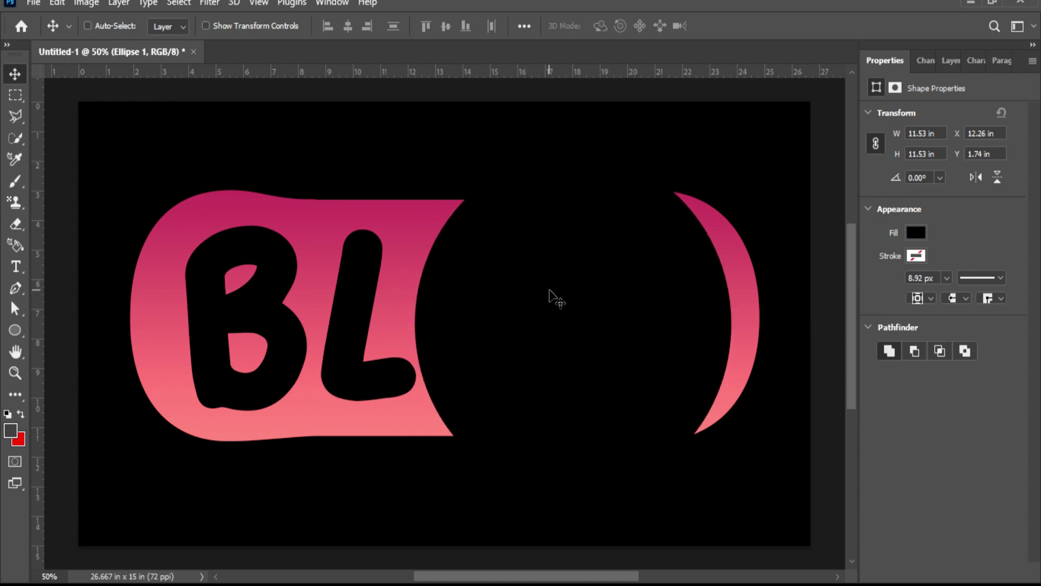
key(ctrl+t)
drag(731, 154, 776, 131)
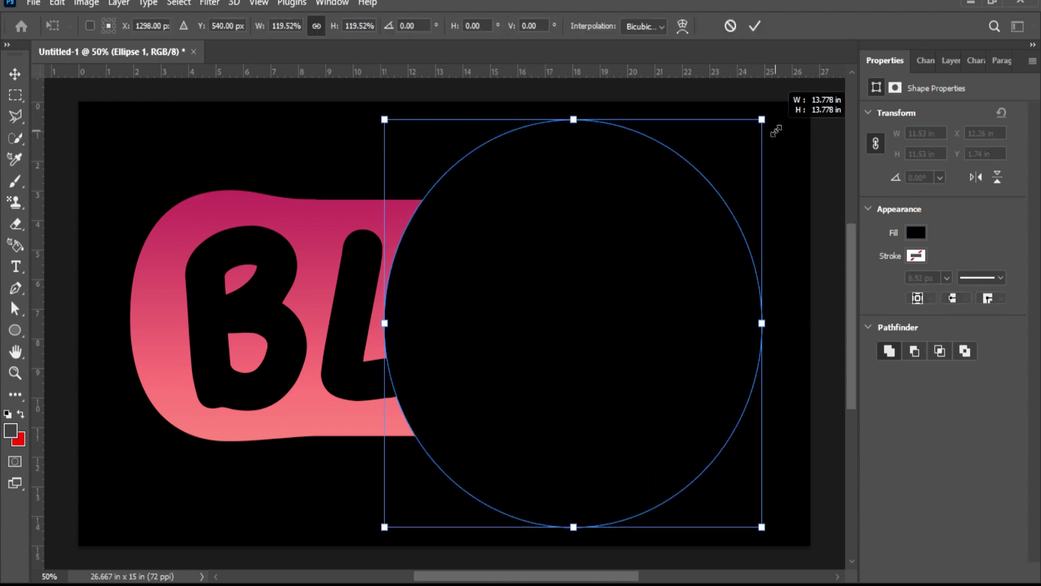
double_click(708, 192)
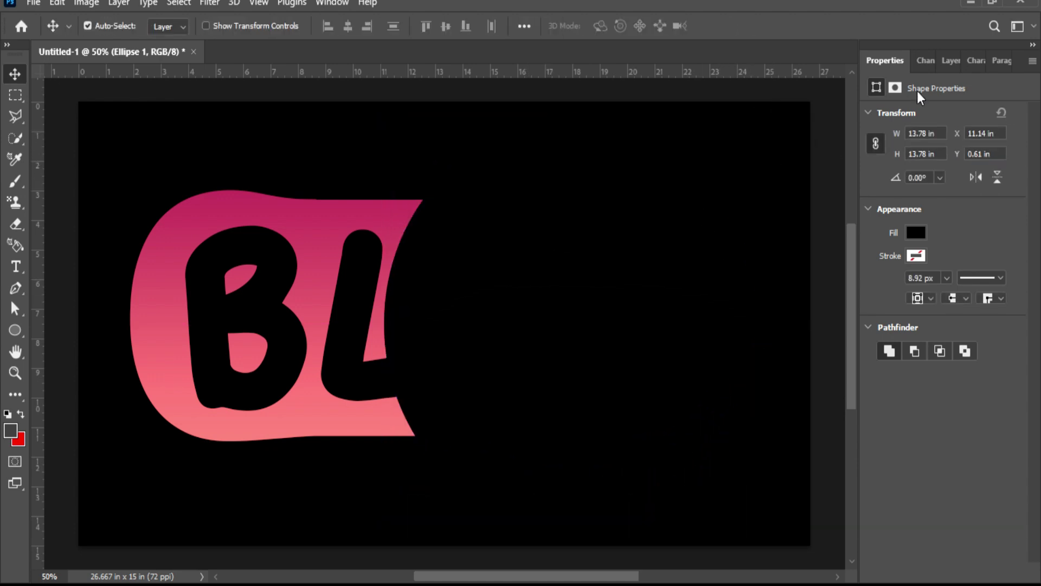
click(948, 61)
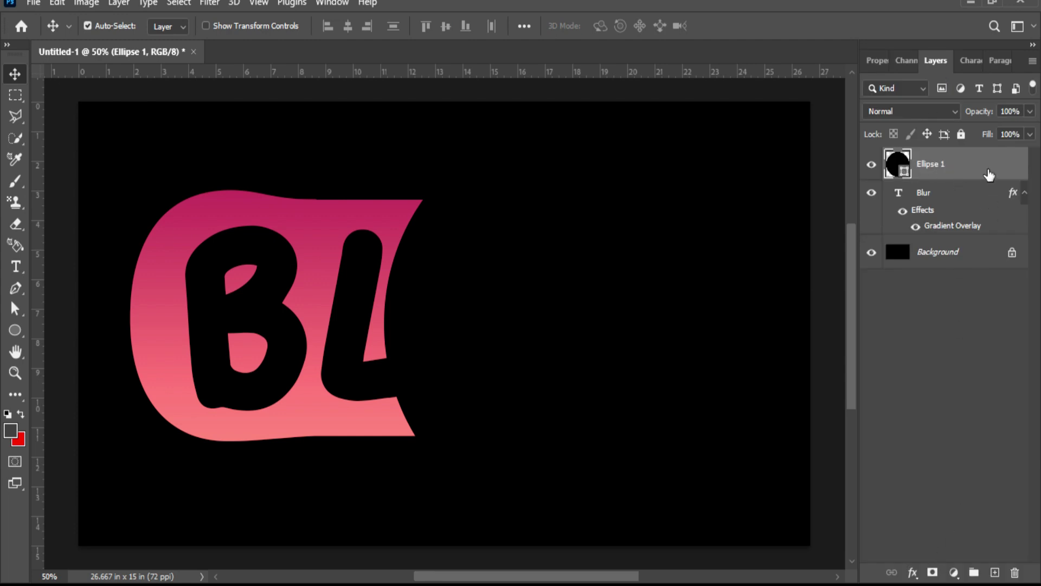
Add Inner Shadow and Drop Shadow effects to Ellipse 1
double_click(988, 174)
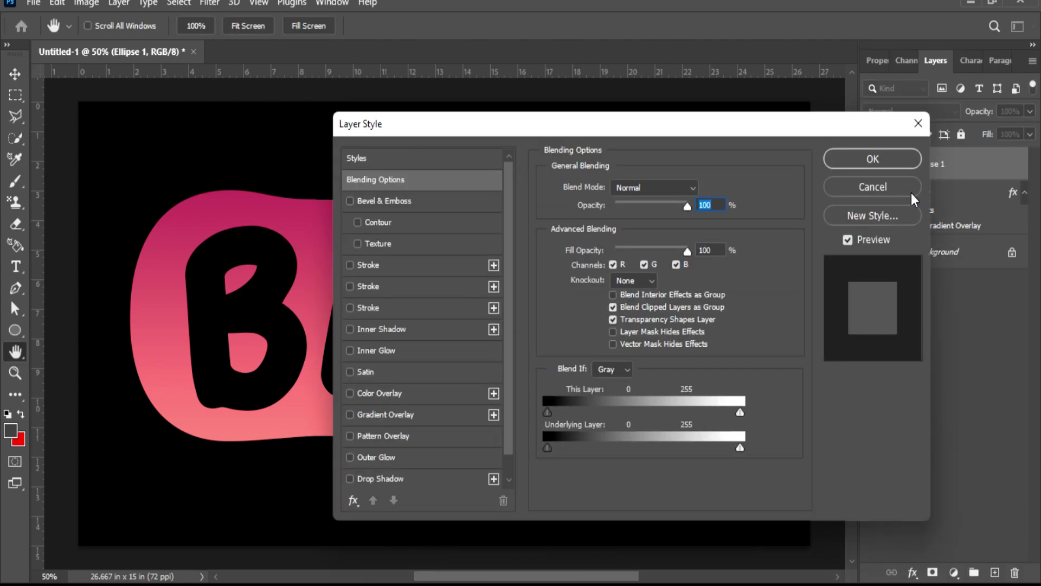
click(437, 330)
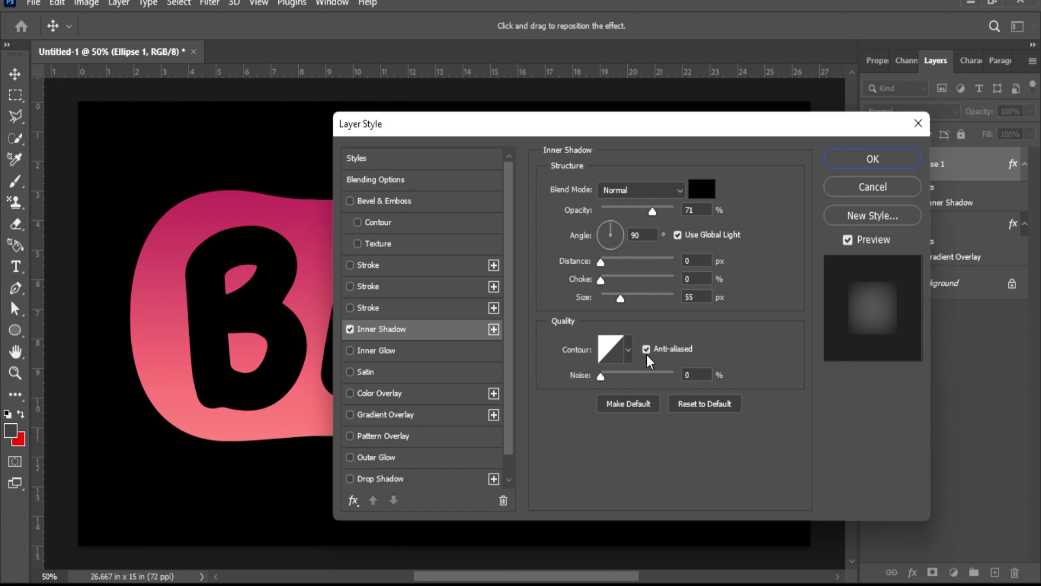
click(382, 479)
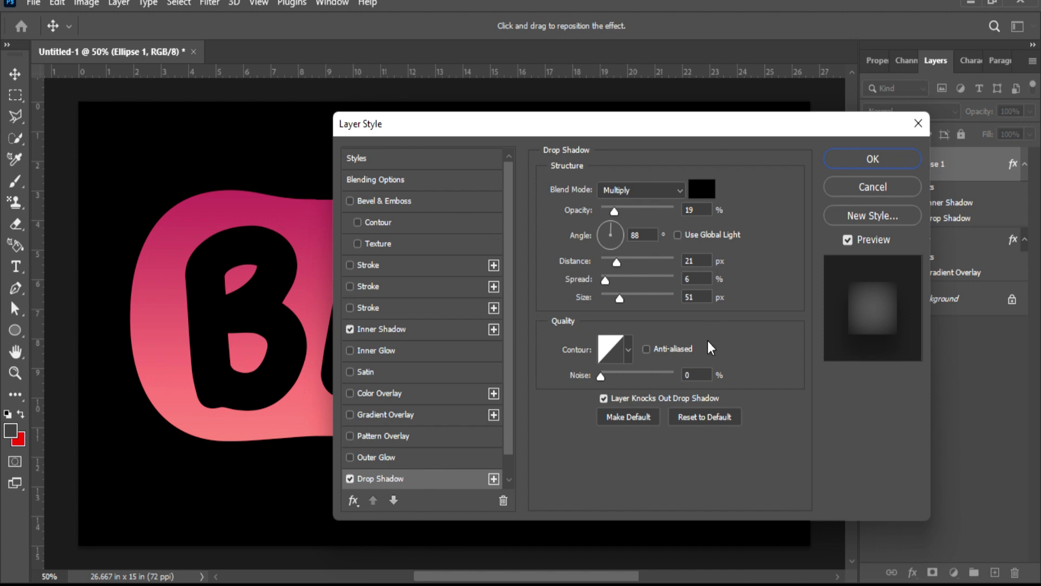
click(701, 189)
click(582, 192)
mouse_move(581, 193)
mouse_down()
mouse_move(565, 149)
mouse_move(764, 89)
mouse_up()
click(925, 148)
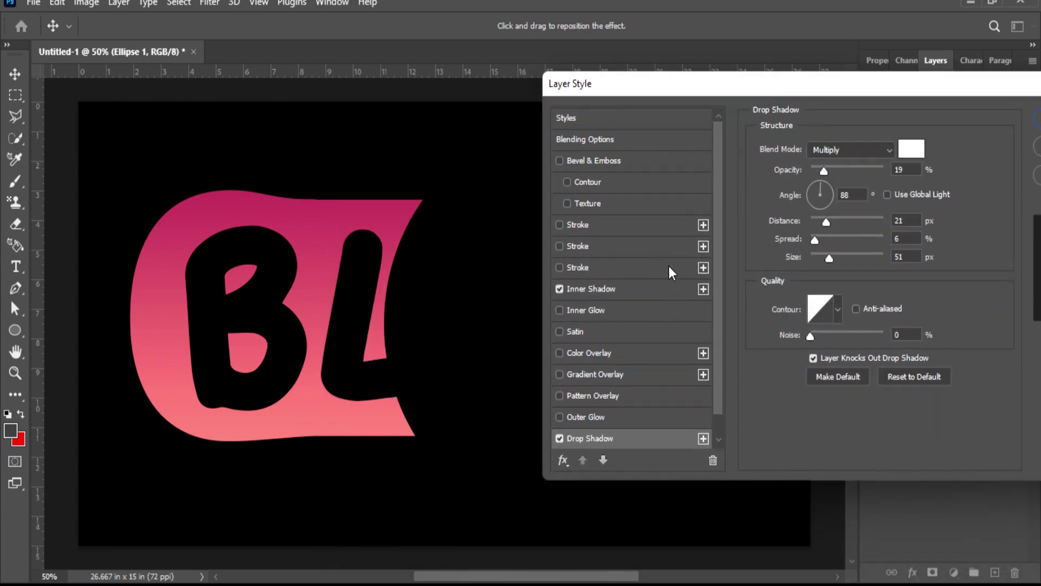
Make the Inner Shadow white and the Drop Shadow black, then apply the styles
click(650, 297)
click(911, 150)
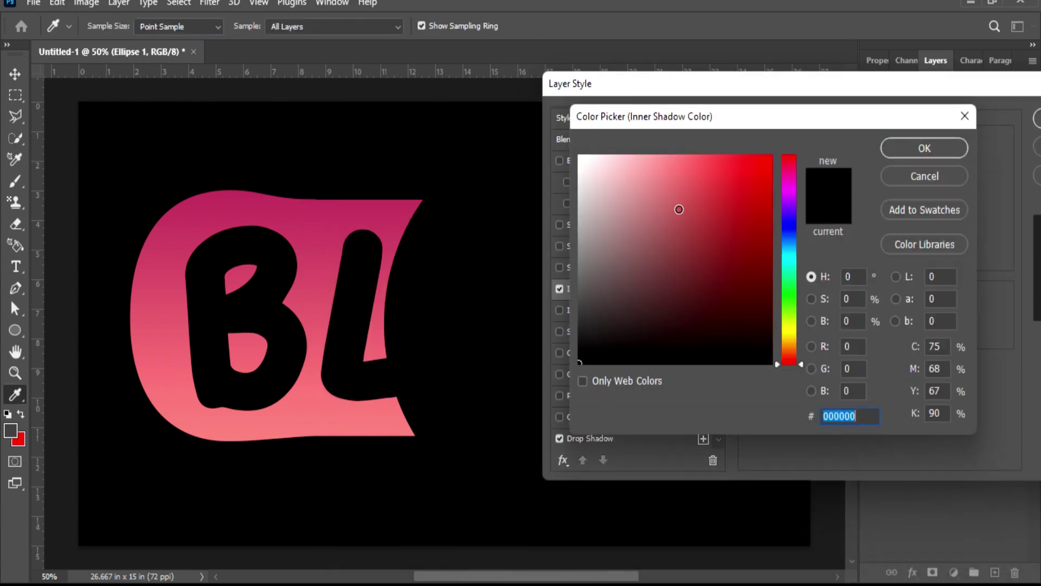
drag(681, 210, 579, 155)
click(900, 149)
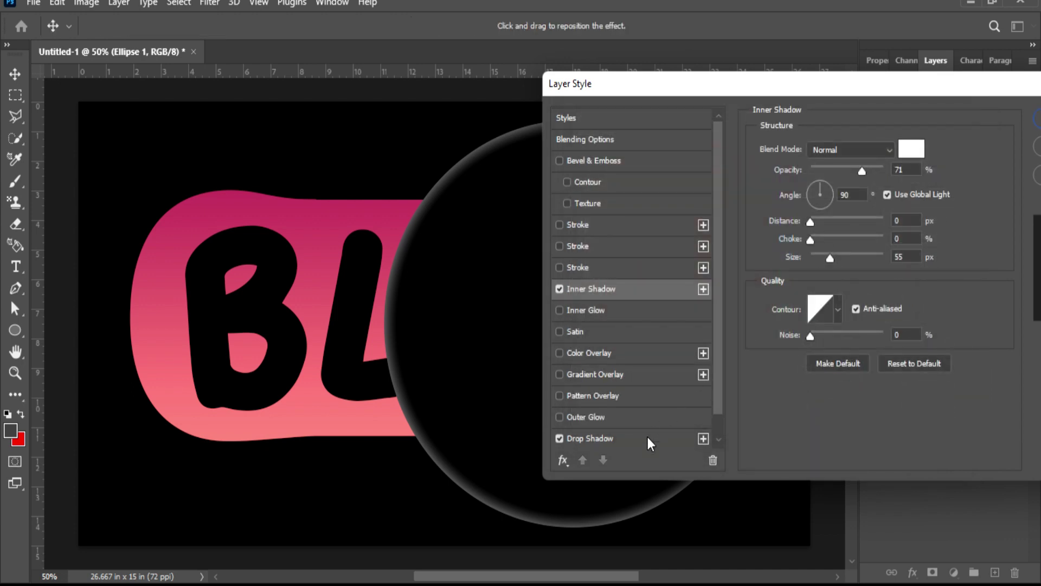
click(648, 439)
click(911, 154)
text(1f1717000000)
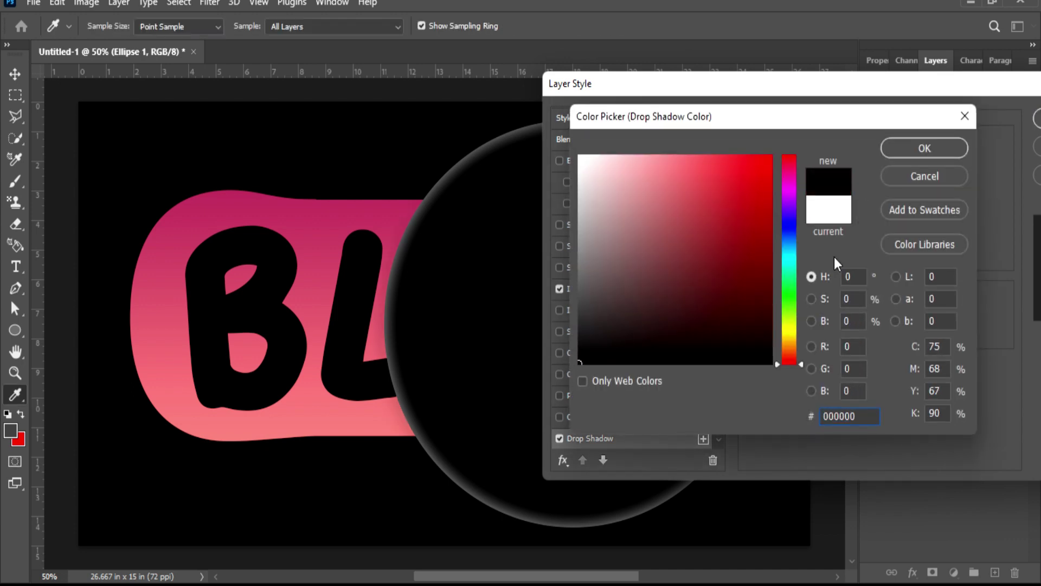
click(899, 148)
drag(877, 76, 606, 127)
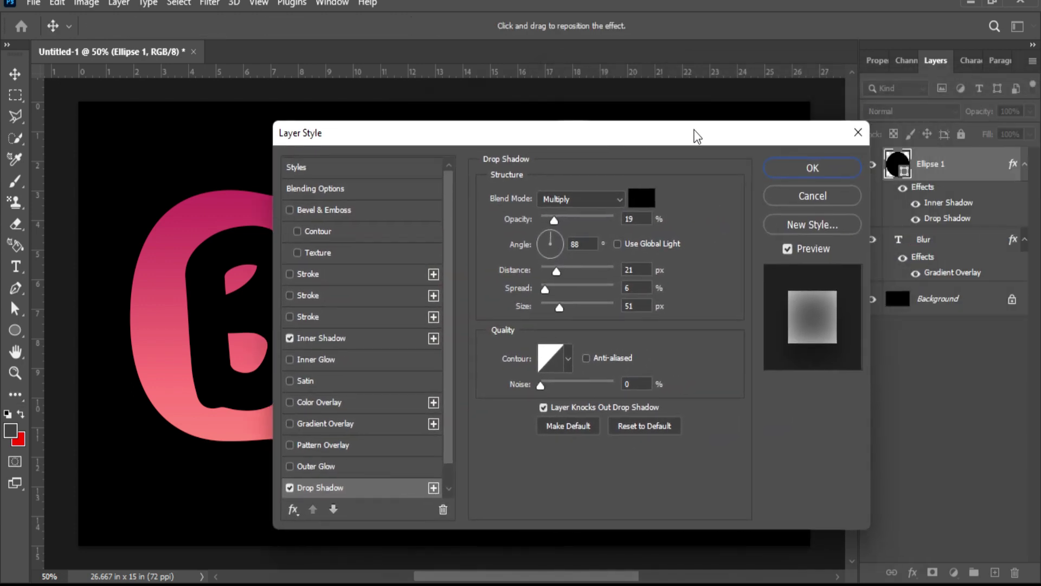
click(813, 167)
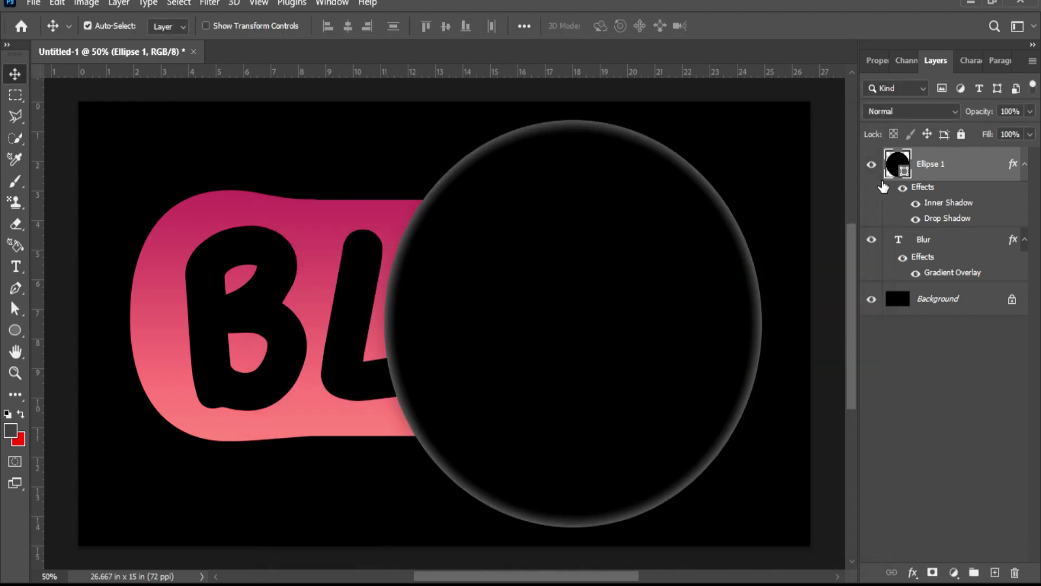
Duplicate the Blur layer and rasterize the copy's type and gradient style
click(950, 245)
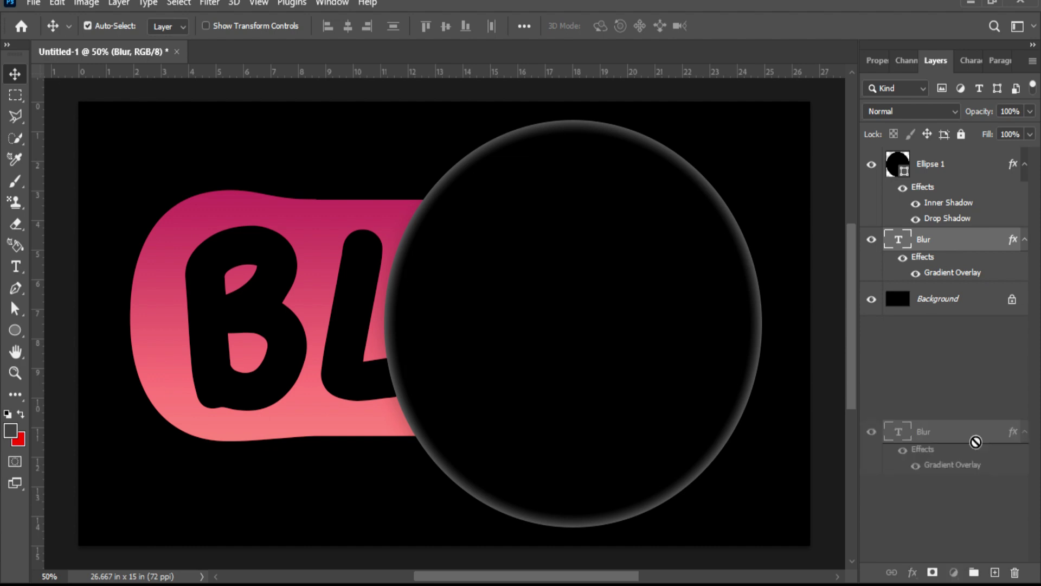
drag(951, 245, 995, 572)
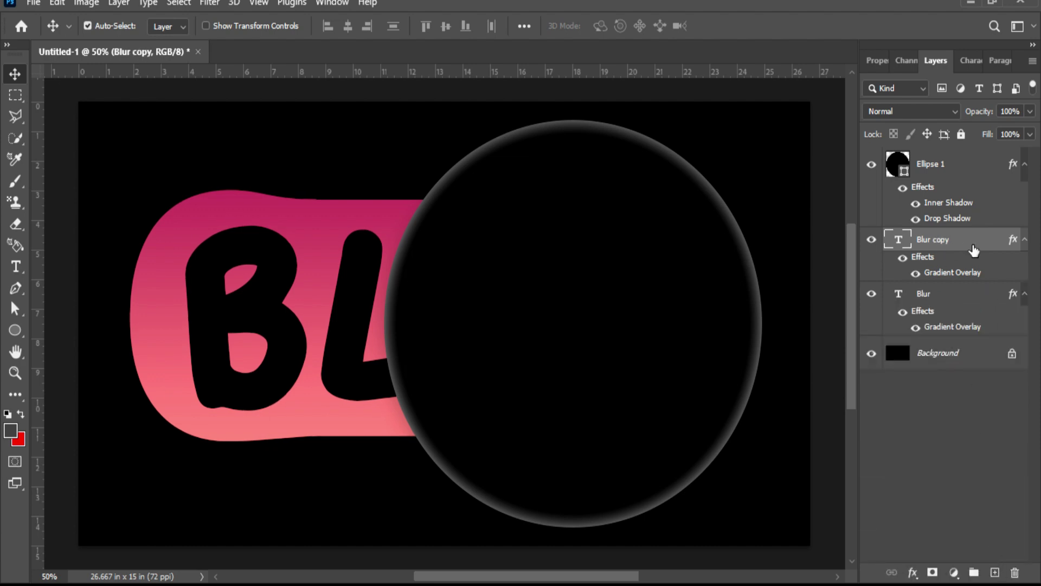
right_click(973, 250)
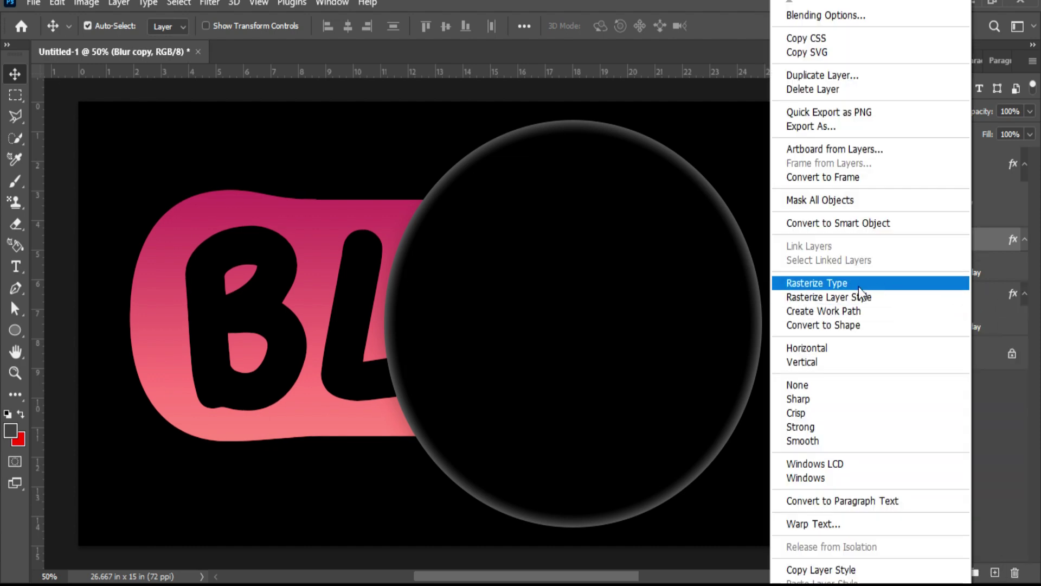
click(896, 282)
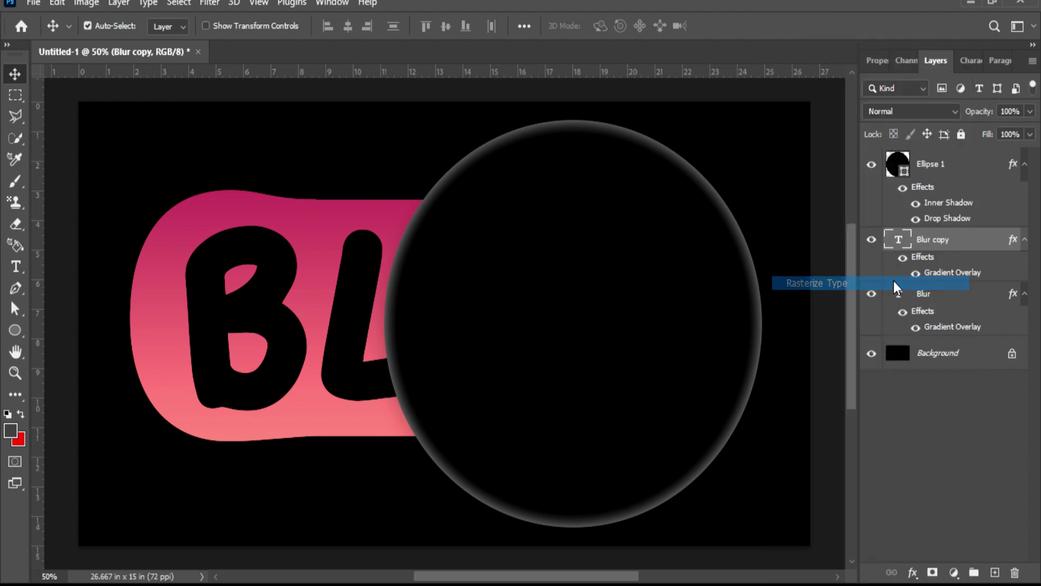
right_click(896, 260)
click(896, 279)
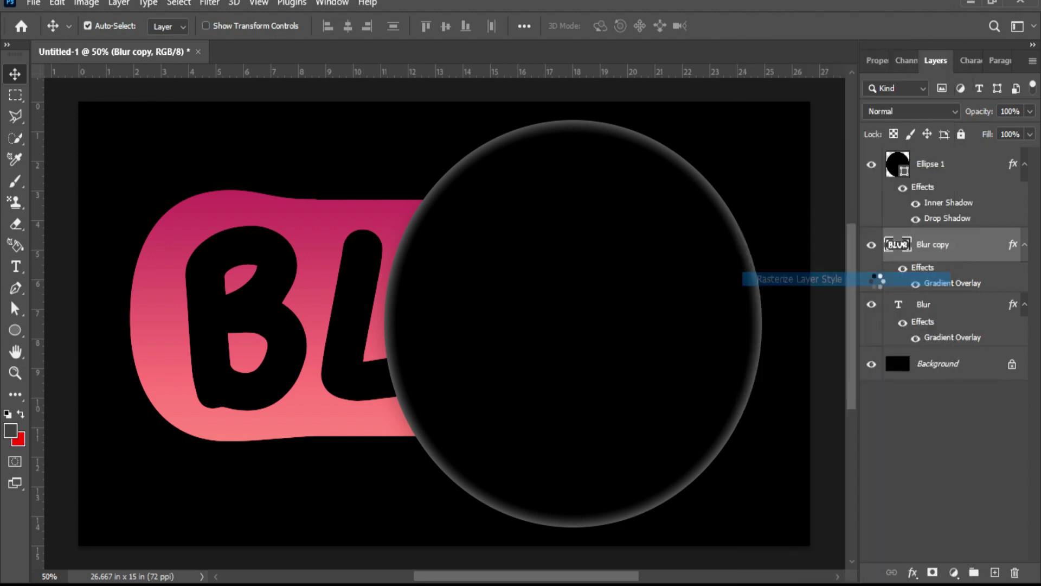
Move Blur copy above Ellipse 1 and rasterize the original Blur layer's style
drag(957, 252, 952, 164)
right_click(951, 284)
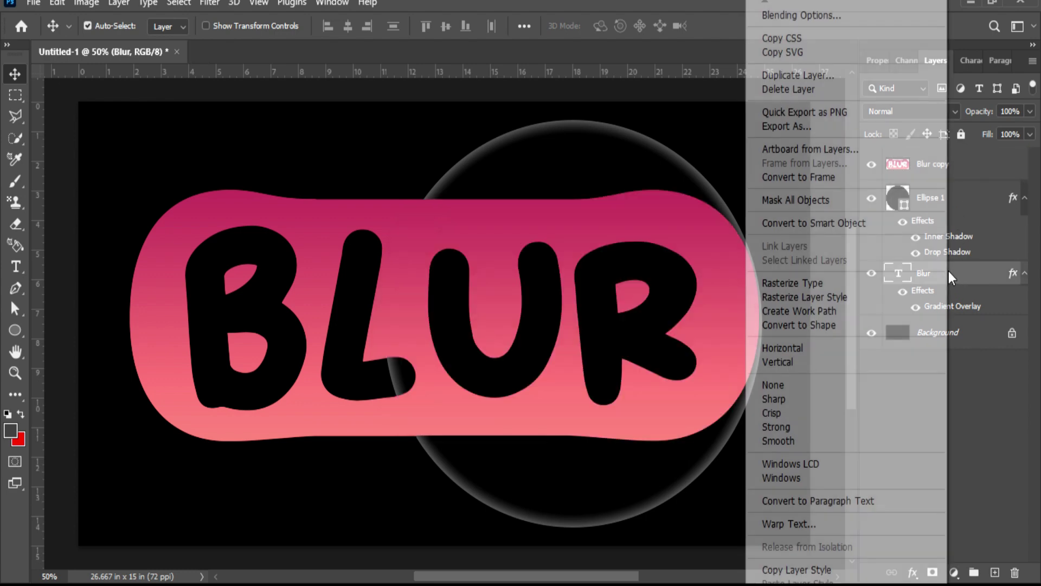
click(884, 295)
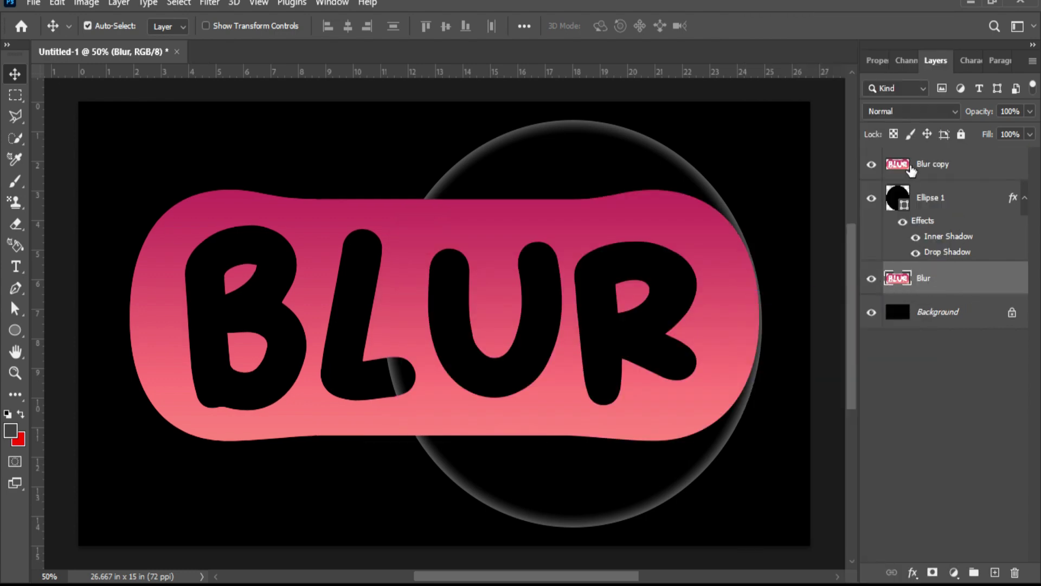
click(984, 174)
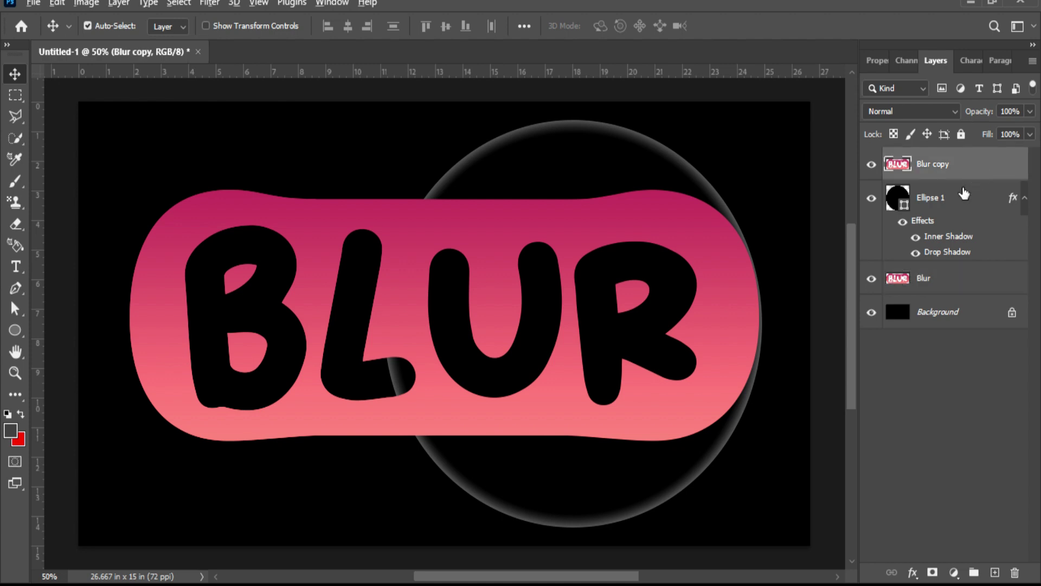
Clip Blur copy to Ellipse 1 and give it a 29.1 px Gaussian Blur
alt+click(959, 187)
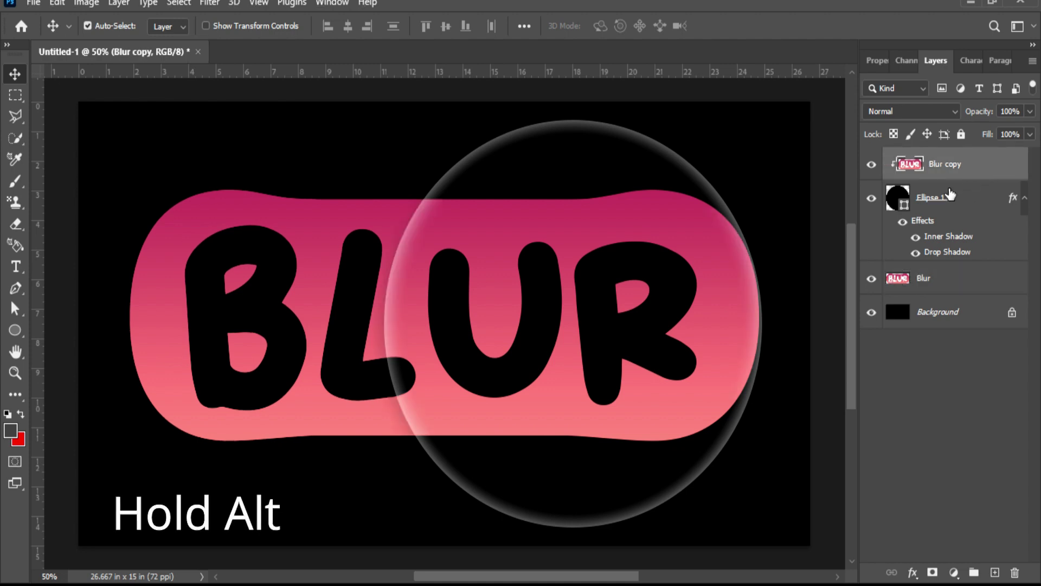
click(210, 4)
mouse_move(244, 211)
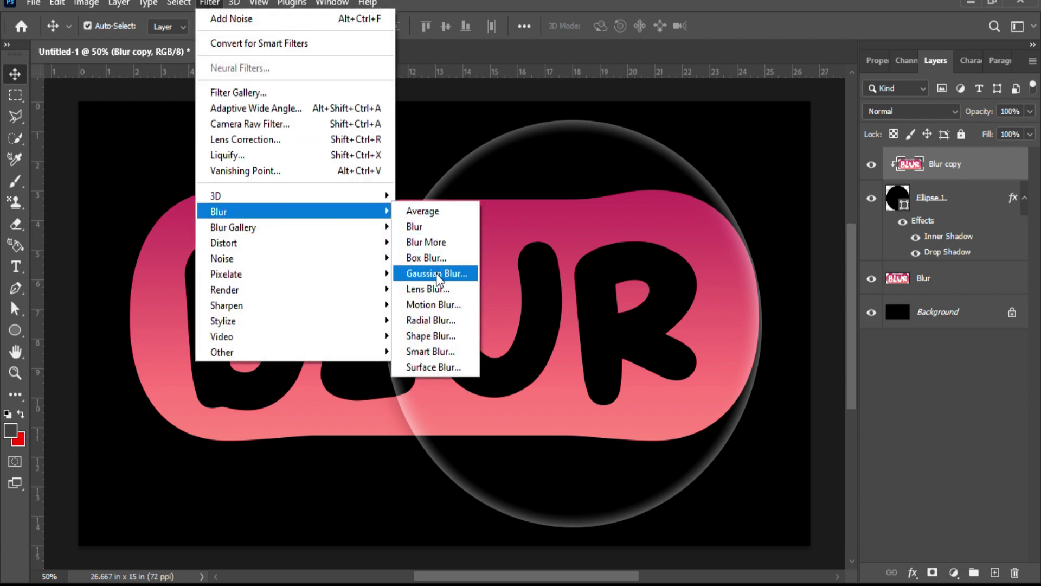
click(438, 273)
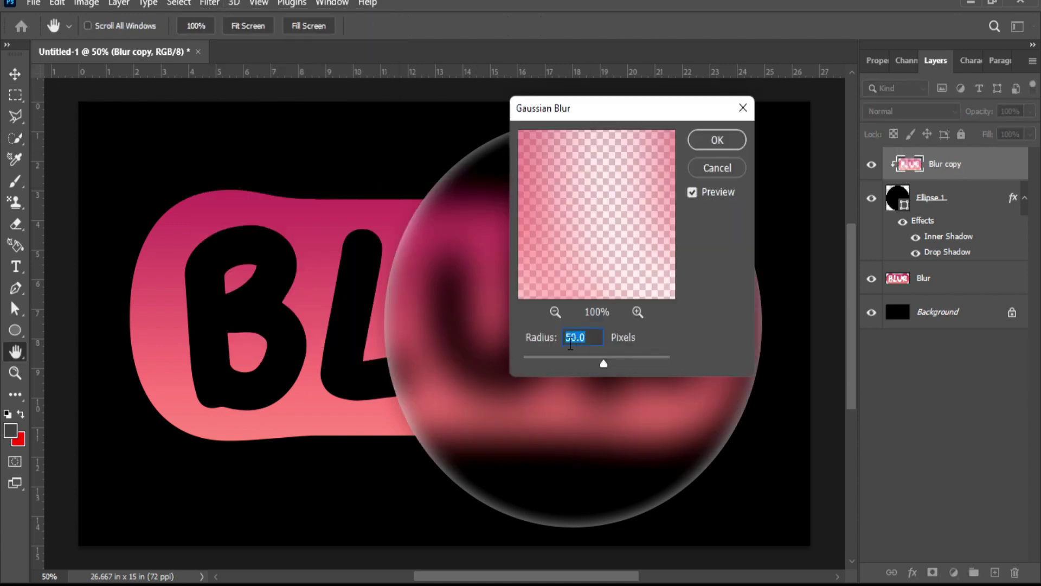
drag(603, 366, 592, 366)
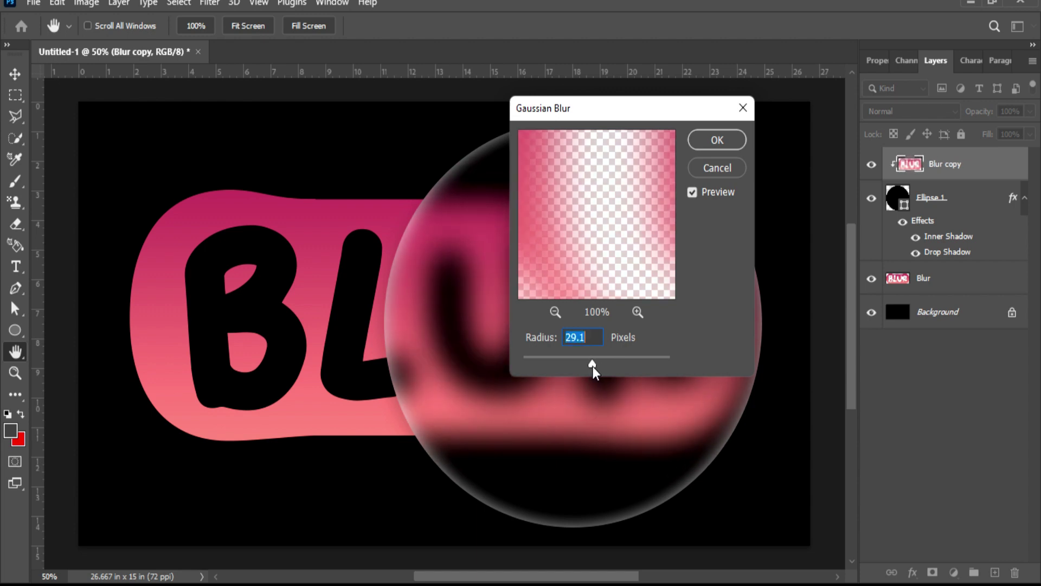
click(726, 139)
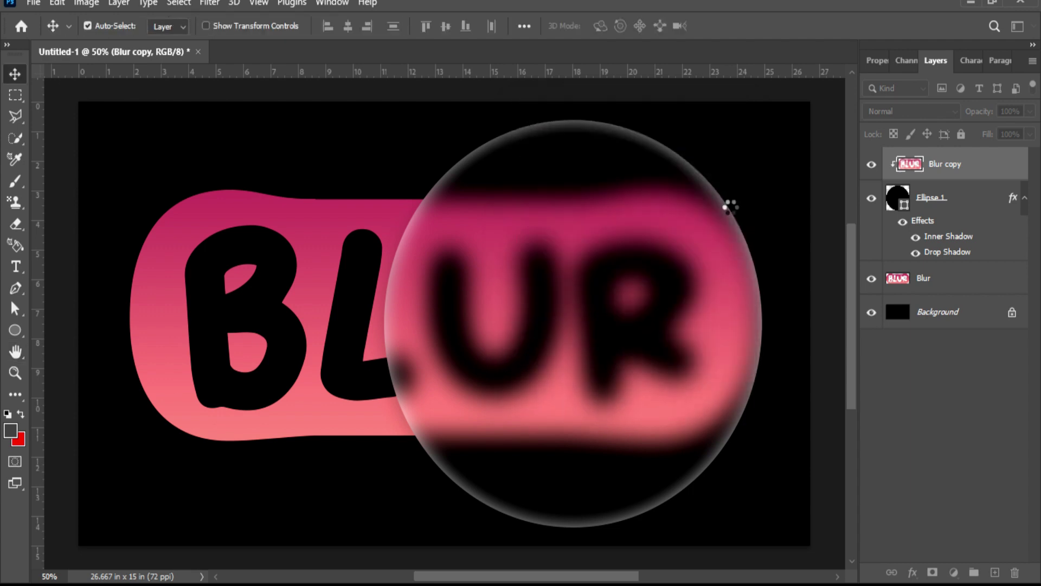
click(981, 200)
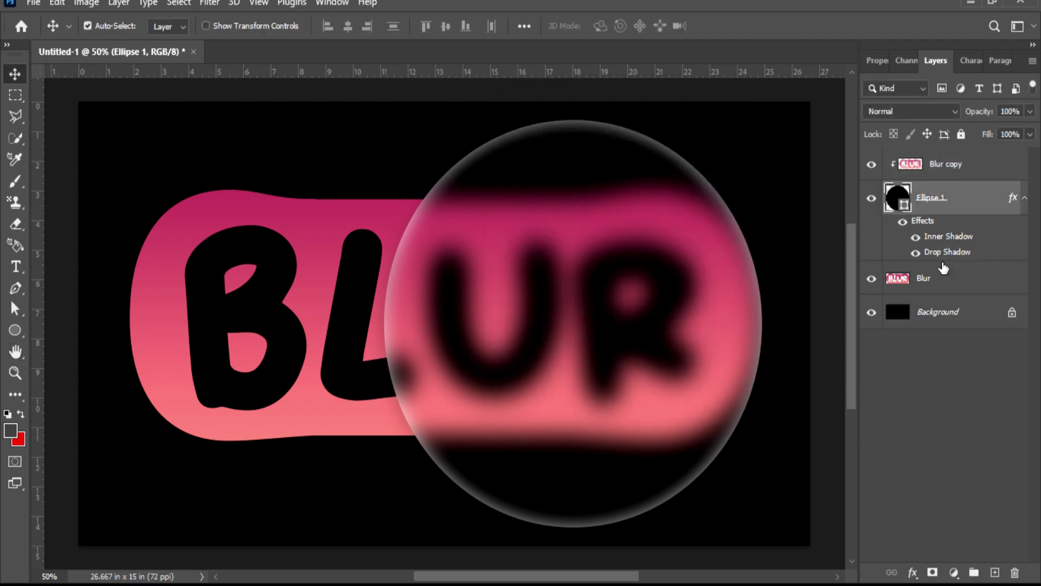
Lower Ellipse 1's white Inner Shadow opacity from 71% to 52%
double_click(948, 236)
drag(564, 137, 889, 96)
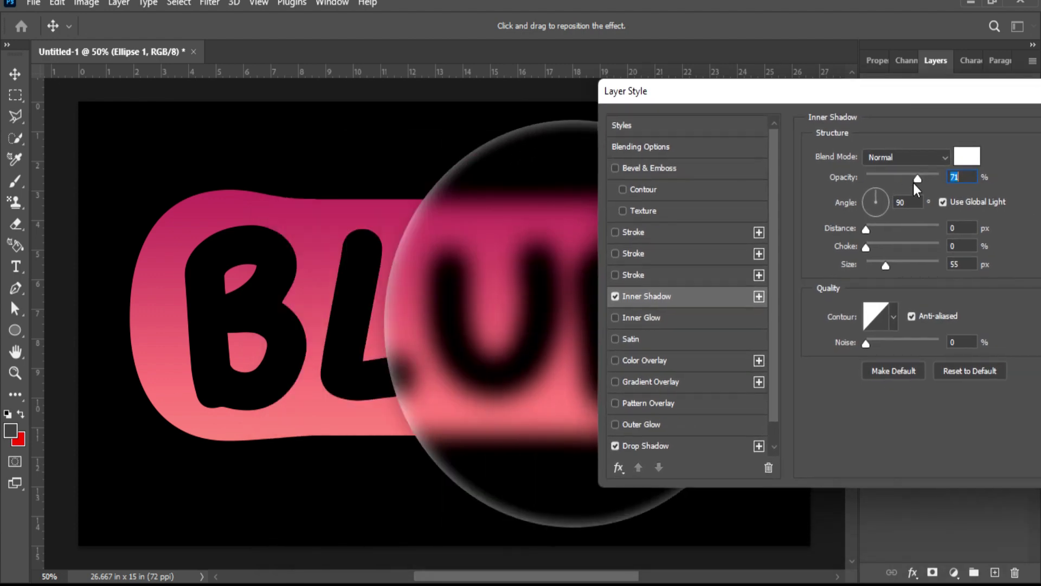
drag(916, 180, 906, 179)
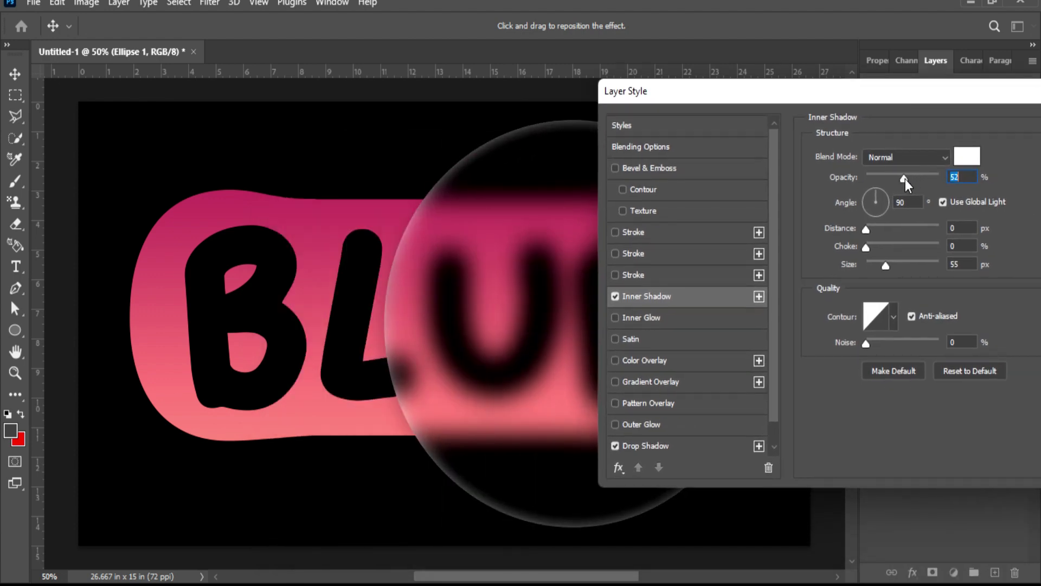
drag(894, 98, 713, 151)
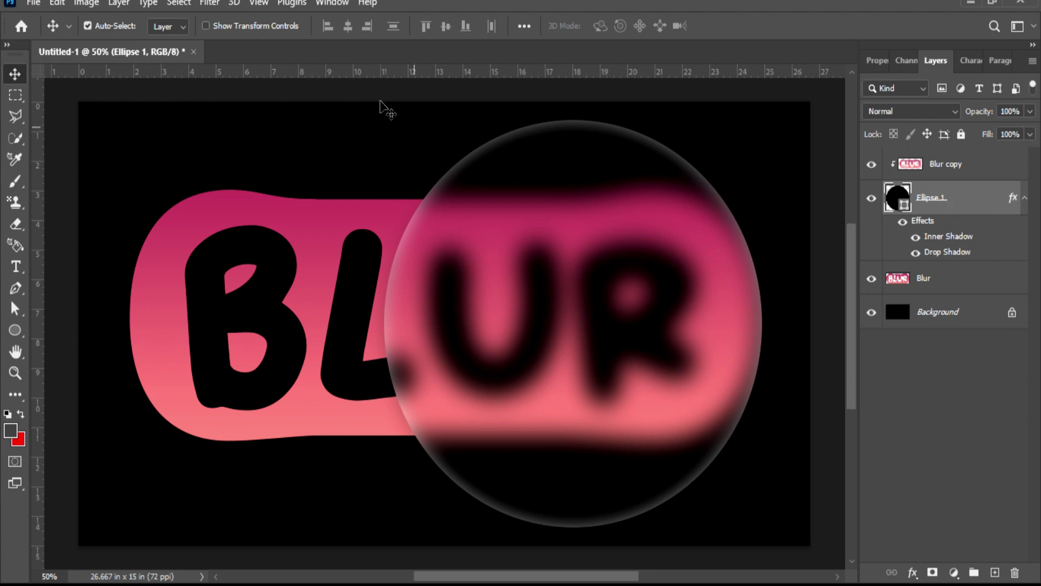
Rasterize Ellipse 1 and add 2% Gaussian monochromatic noise to it
click(210, 3)
mouse_move(223, 258)
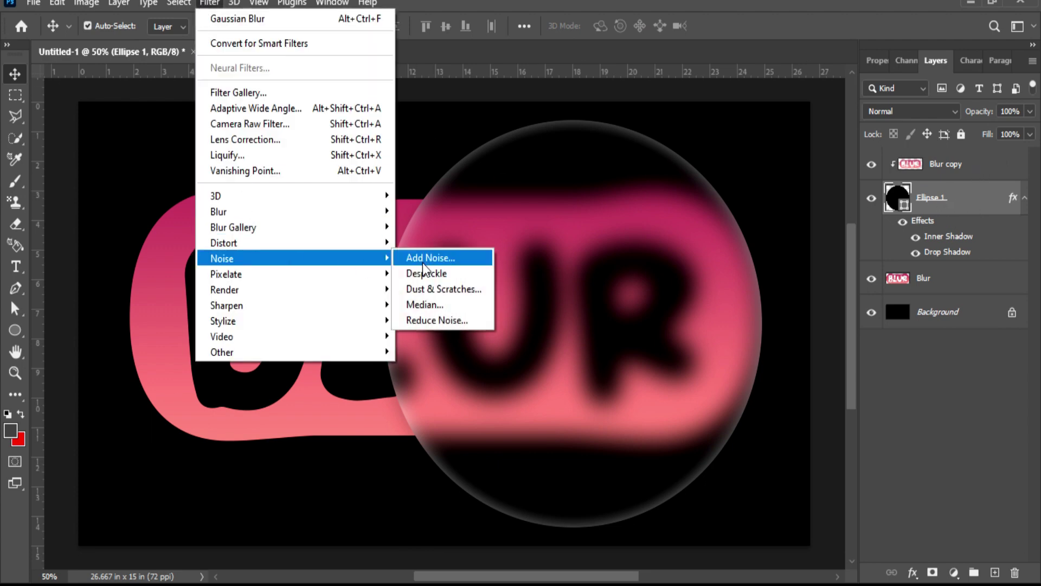
click(450, 259)
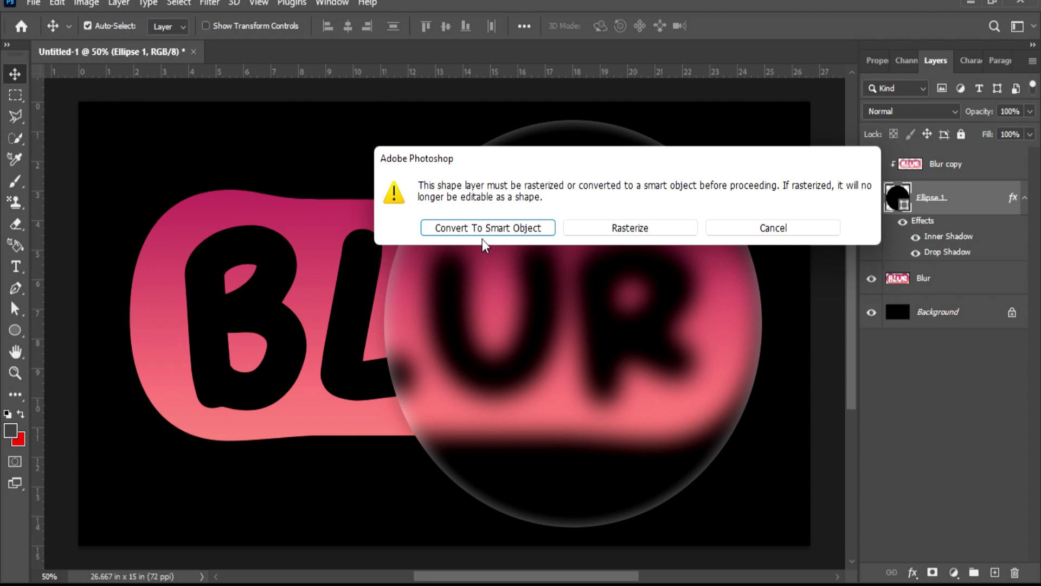
click(648, 229)
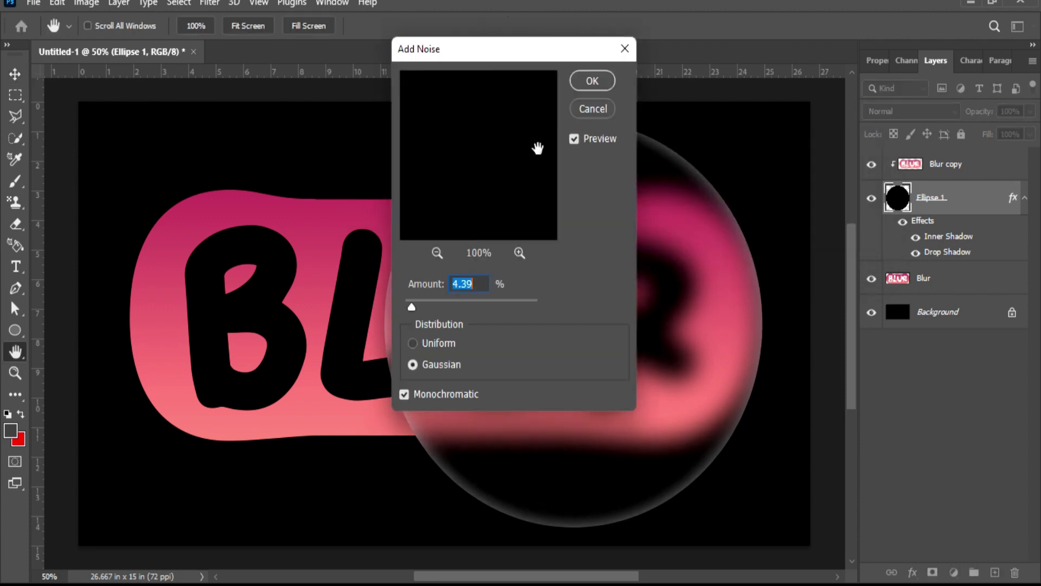
mouse_move(482, 33)
mouse_down()
mouse_move(699, 95)
mouse_move(714, 89)
mouse_up()
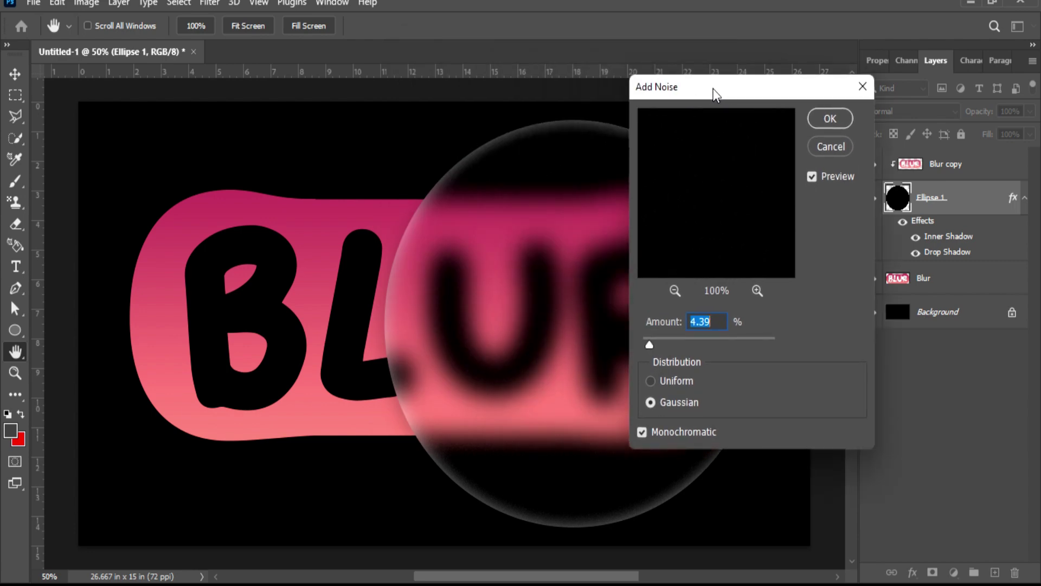
key(ctrl+plus)
key(ctrl+plus)
key(ctrl+plus)
key(ctrl+plus)
key(ctrl+plus)
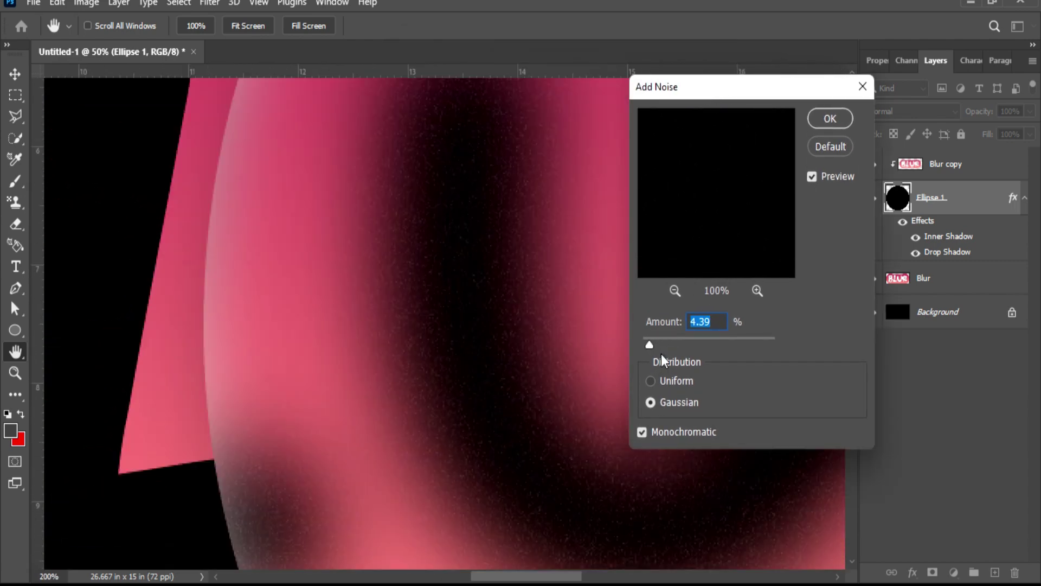
text(2)
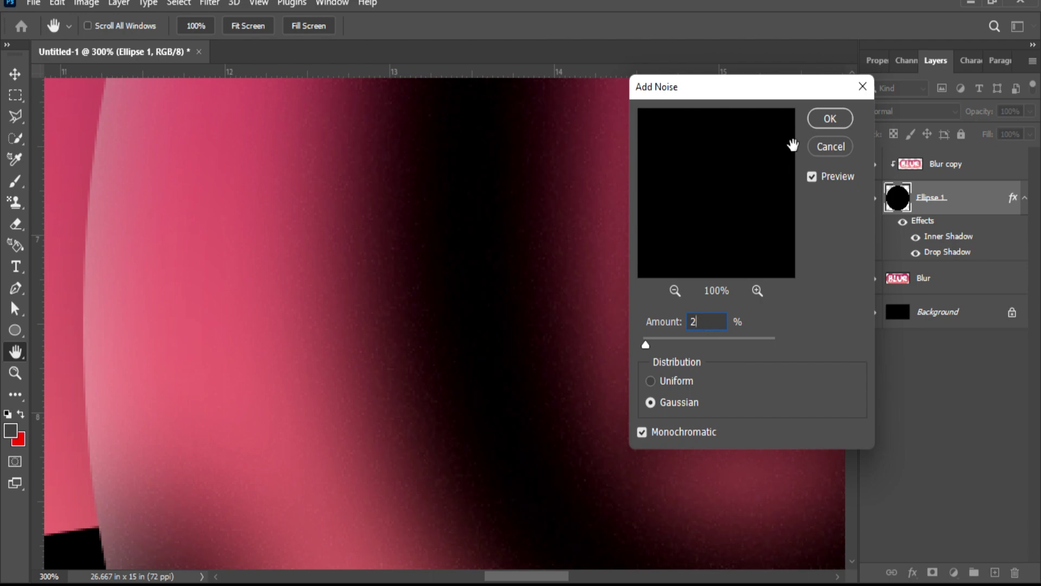
key(Return)
key(ctrl+minus)
key(ctrl+minus)
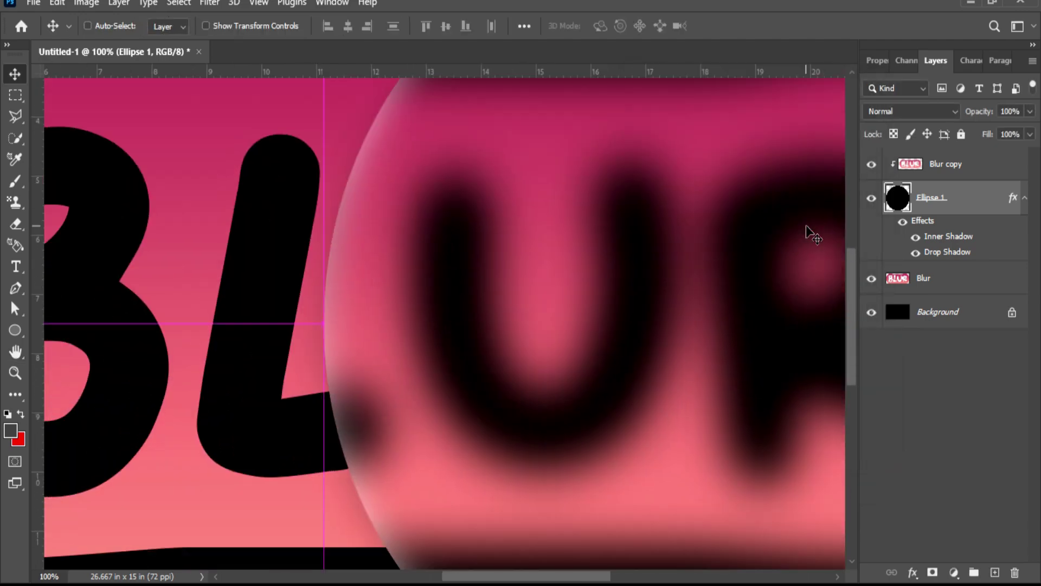
key(ctrl+minus)
key(ctrl+minus)
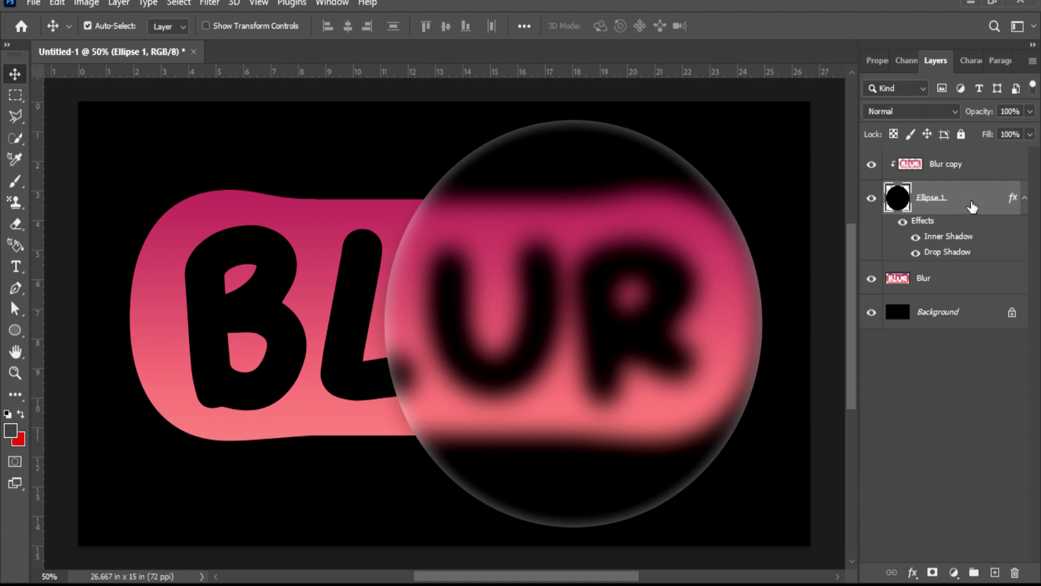
Nudge the glass circle right over the UR letters and commit the transform
key(ctrl+t)
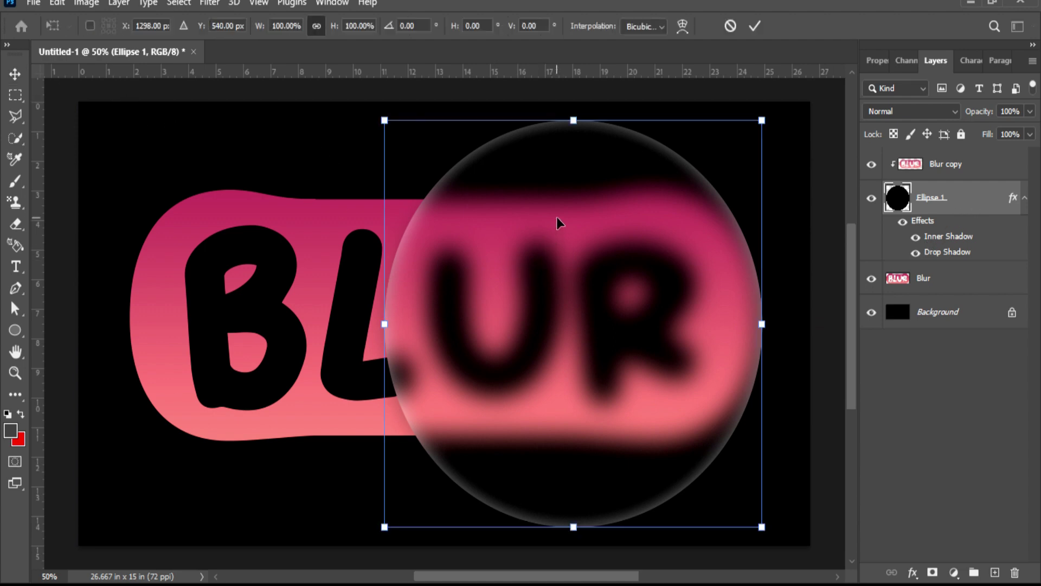
mouse_move(558, 219)
mouse_down()
mouse_move(589, 219)
mouse_move(238, 219)
mouse_move(445, 202)
mouse_move(605, 214)
mouse_up()
key(shift+Up)
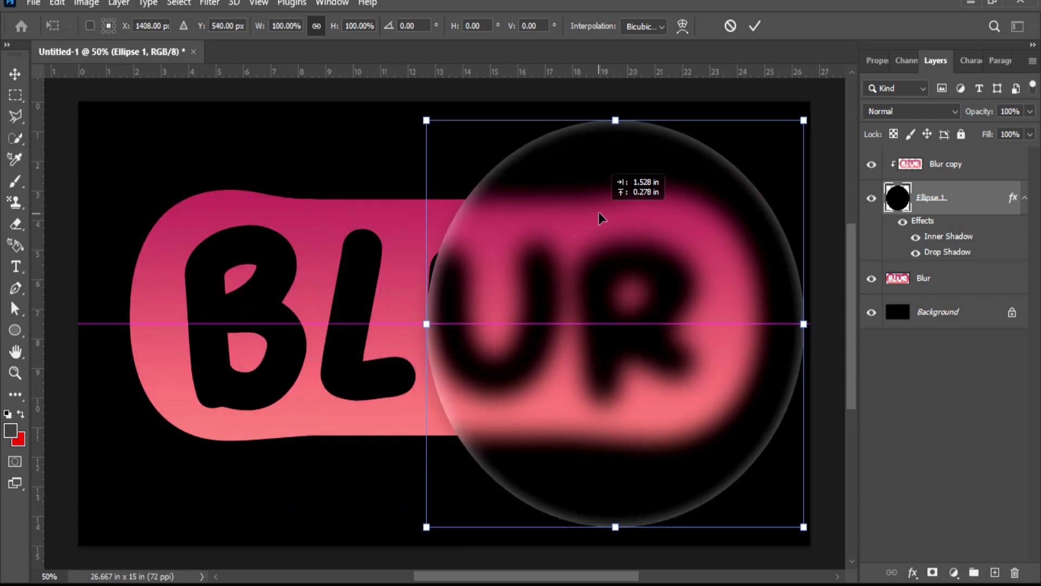
key(shift+Up)
drag(599, 212, 597, 213)
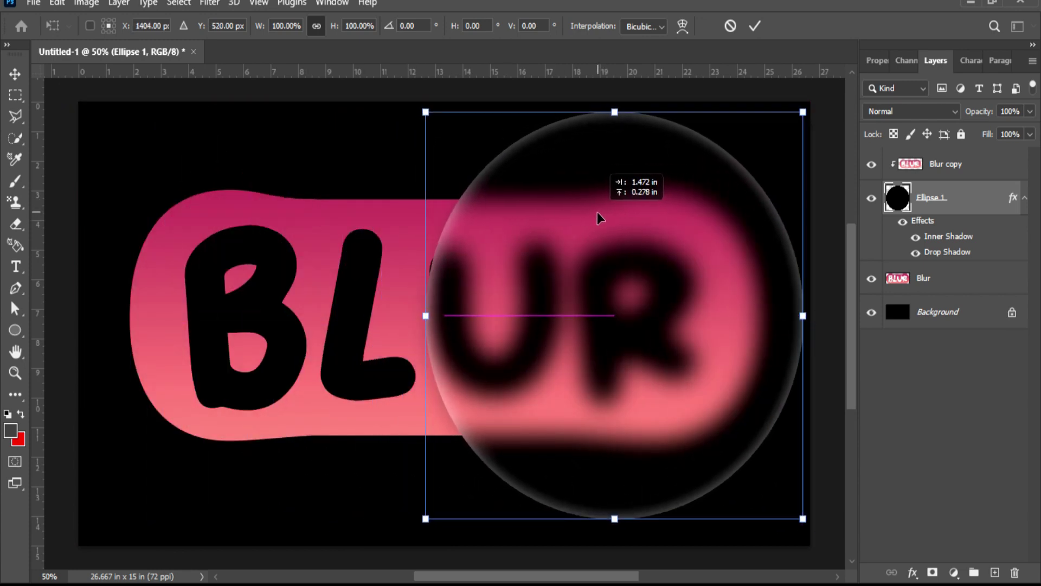
key(Return)
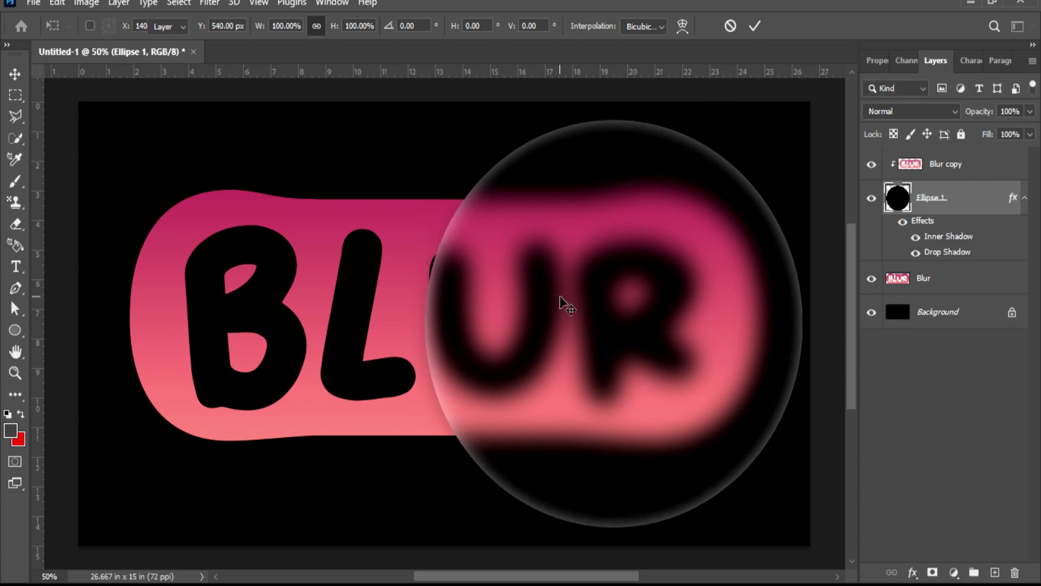
Zoom out and toggle the glass circle's visibility to compare the effect
key(ctrl+minus)
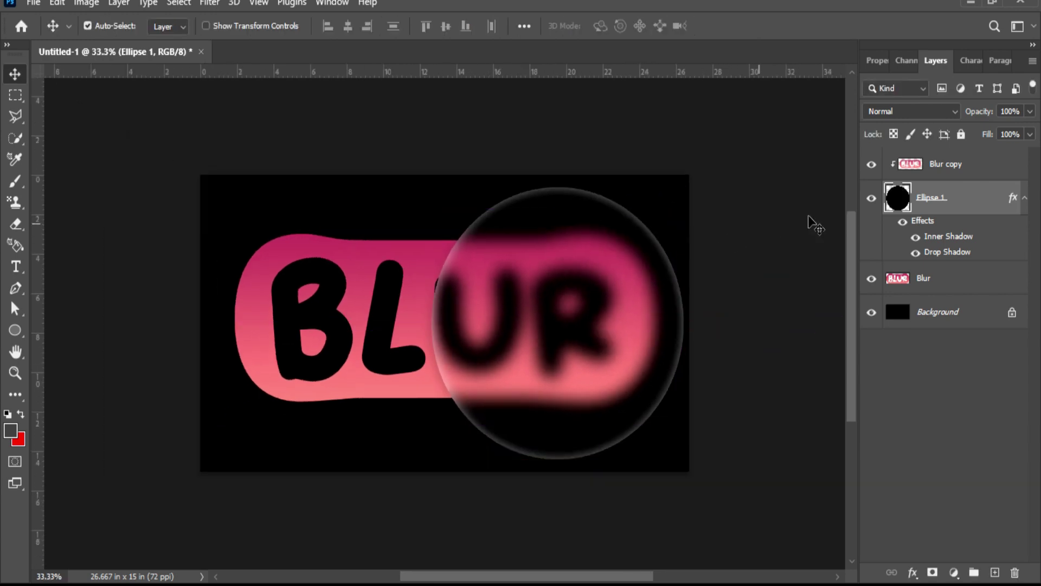
click(871, 200)
click(872, 200)
Toggle Ellipse 1's Inner Shadow and Drop Shadow effects off and on to compare them
click(915, 237)
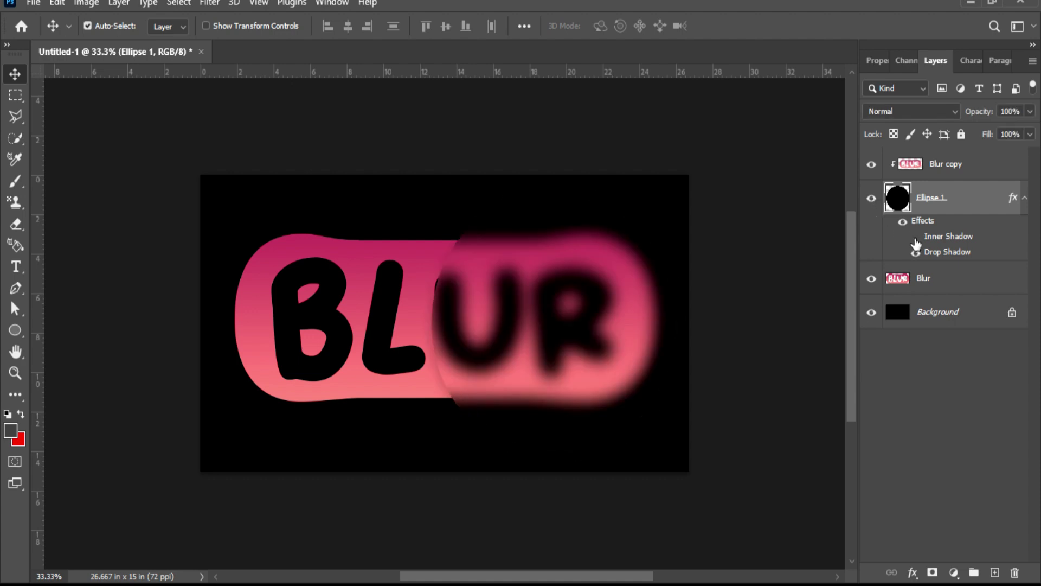
click(916, 238)
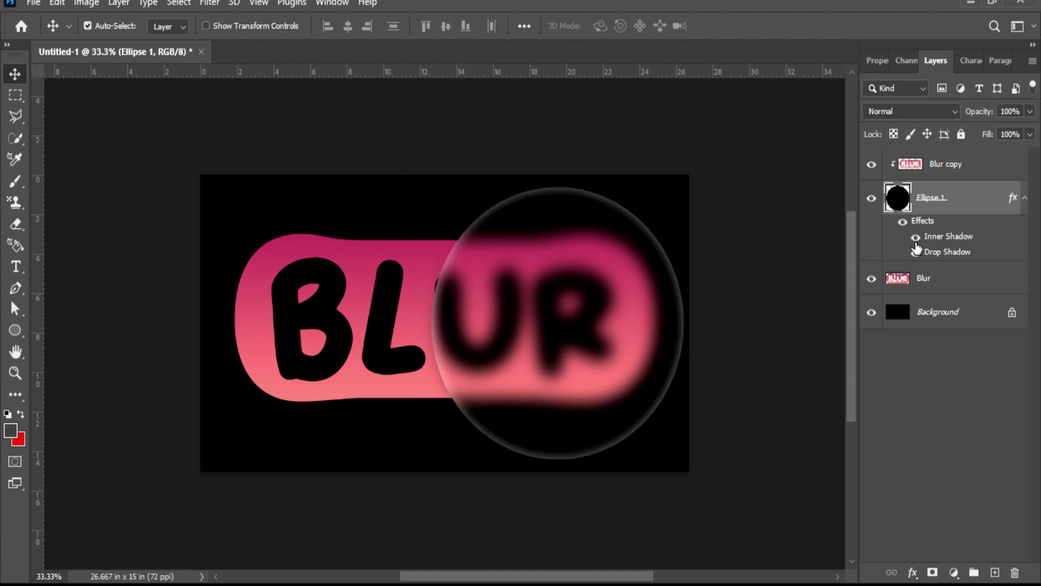
click(915, 252)
Lower the Inner Shadow opacity from 52% to 24% and view the result at 50% zoom
double_click(934, 239)
drag(744, 146, 946, 136)
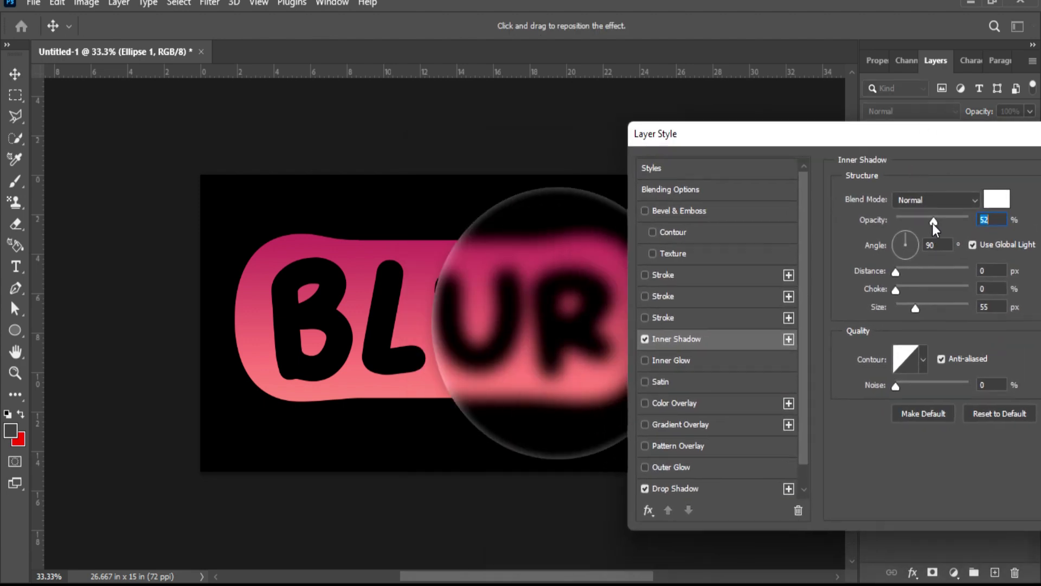
drag(933, 223, 914, 218)
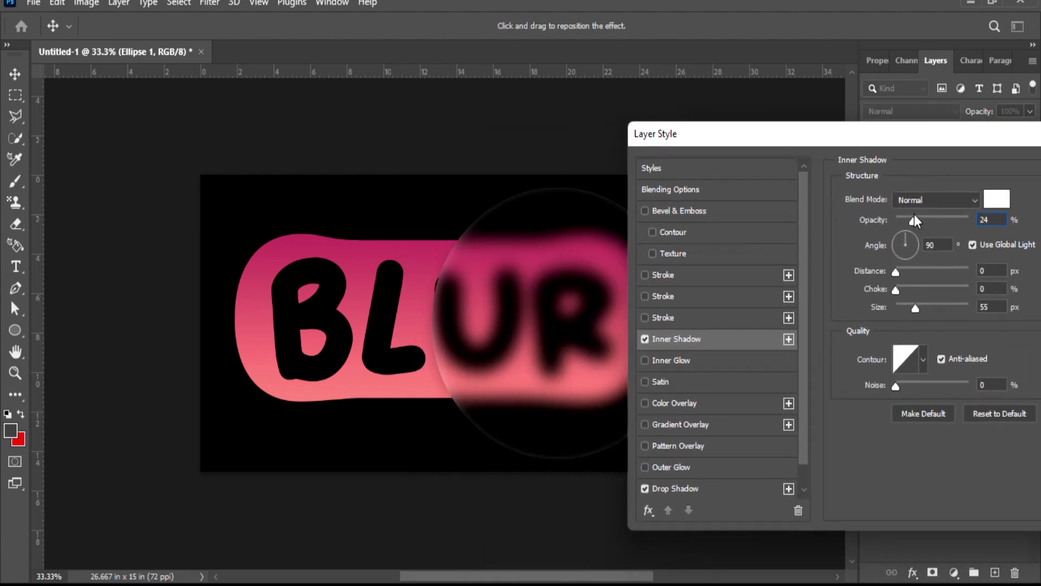
drag(920, 142, 686, 157)
key(Return)
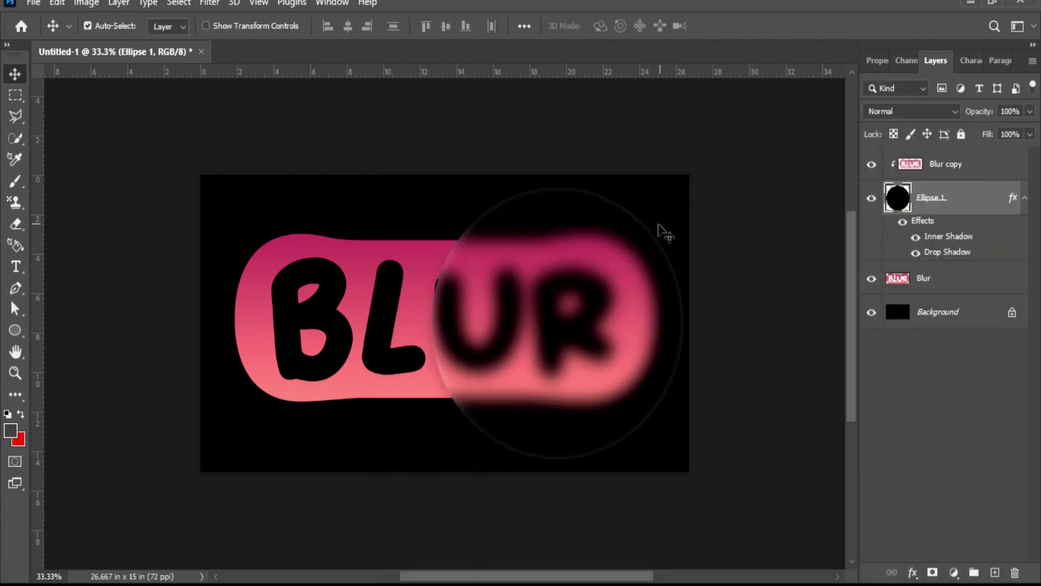
key(ctrl+minus)
key(ctrl+plus)
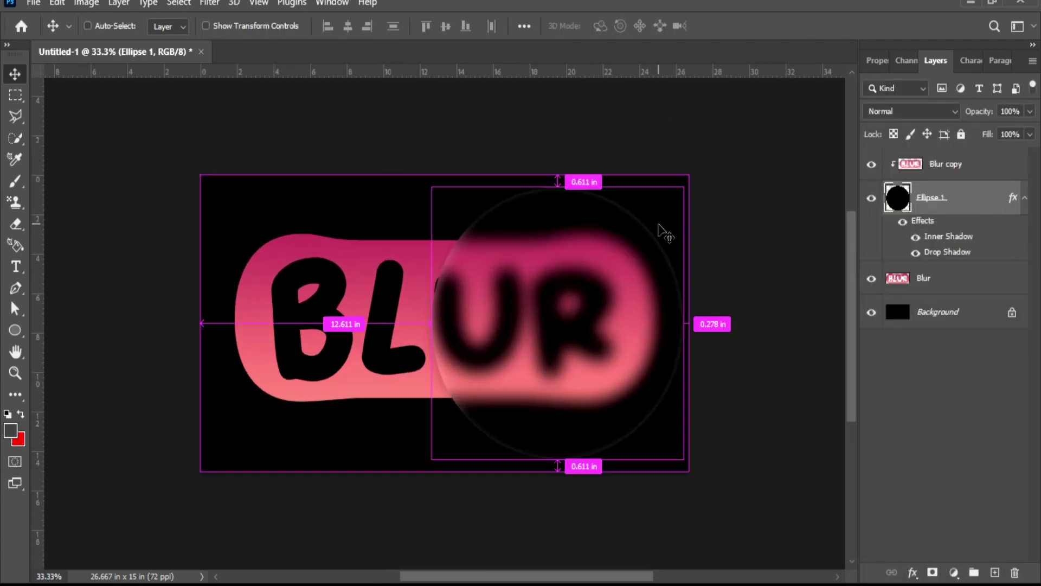
key(ctrl+plus)
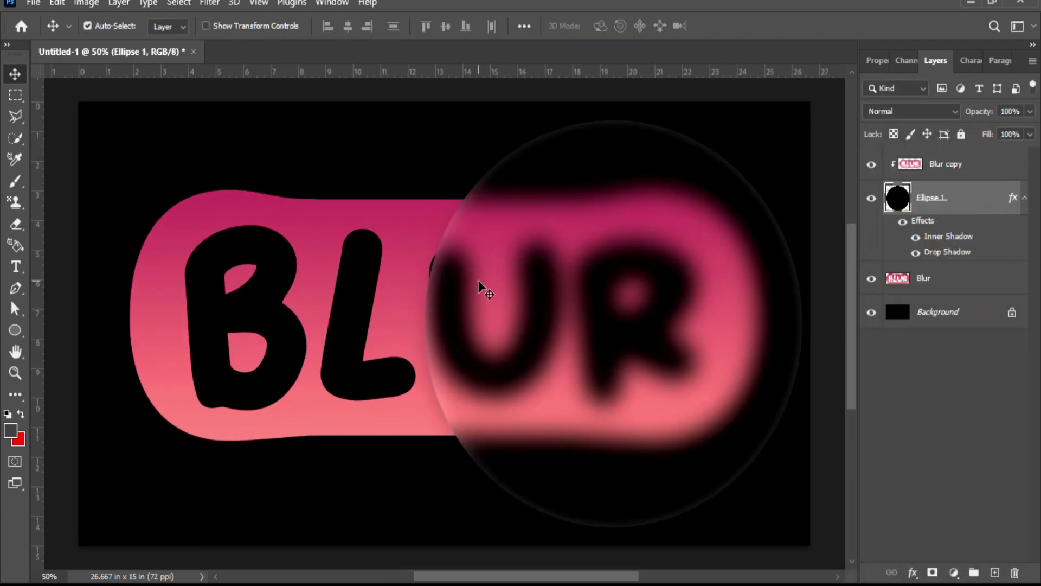